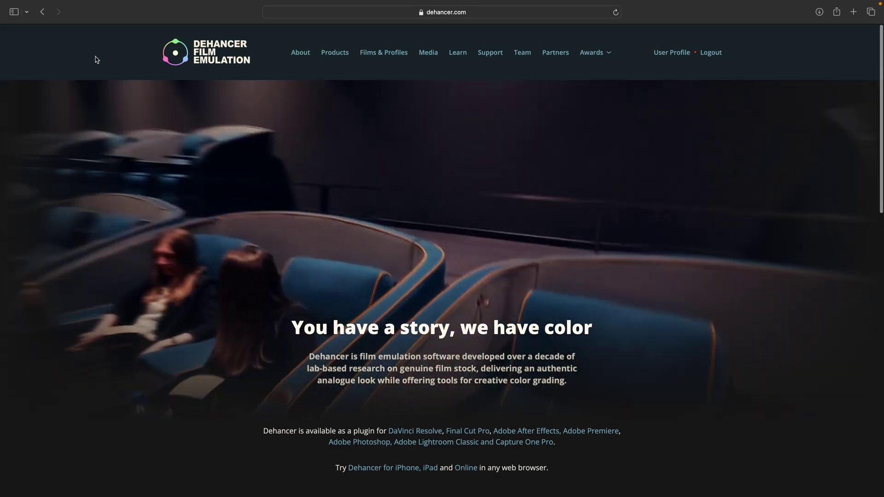
- Select all the clips in Timeline 1
scroll(97, 60, "down", 1)
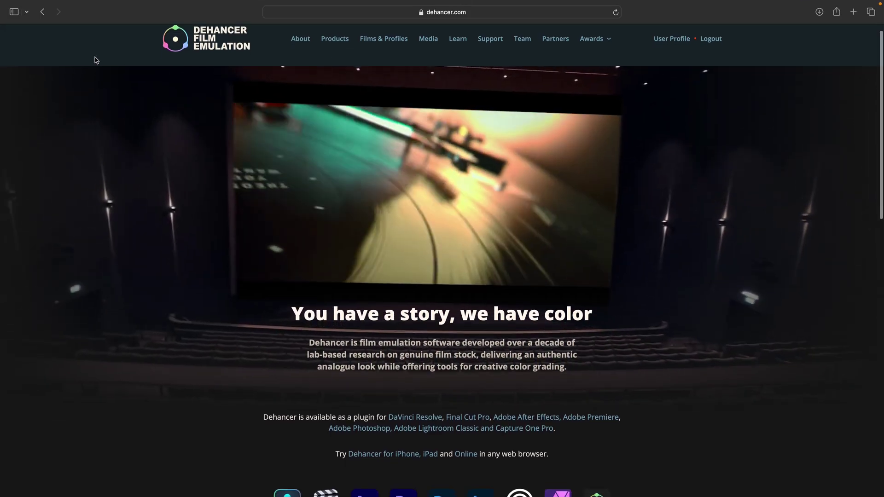
scroll(97, 60, "down", 5)
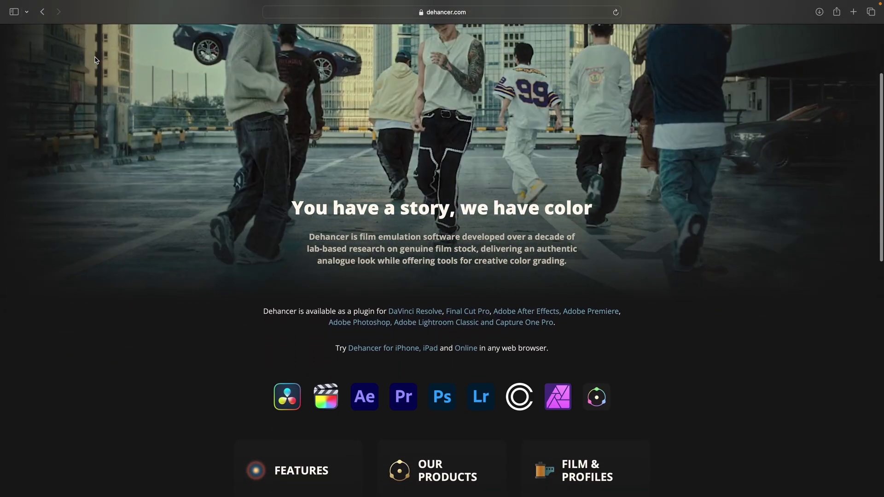
scroll(96, 60, "down", 6)
scroll(95, 60, "down", 5)
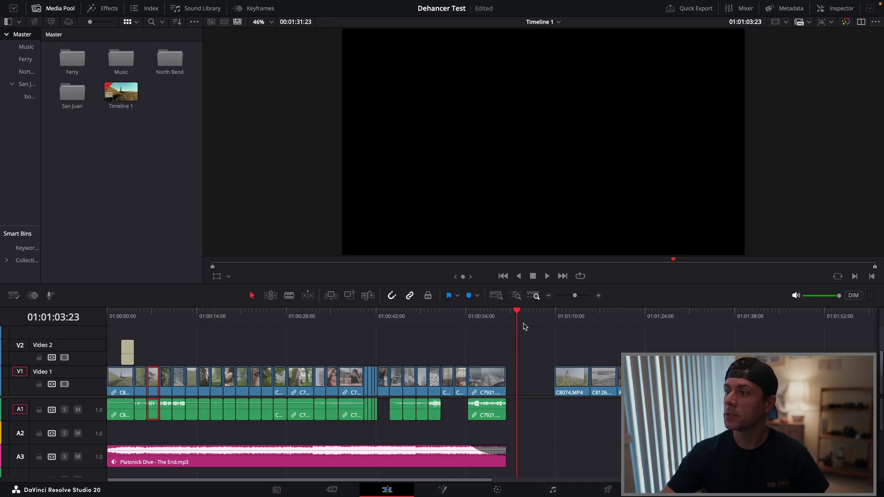
left_click_drag(533, 422, 107, 346)
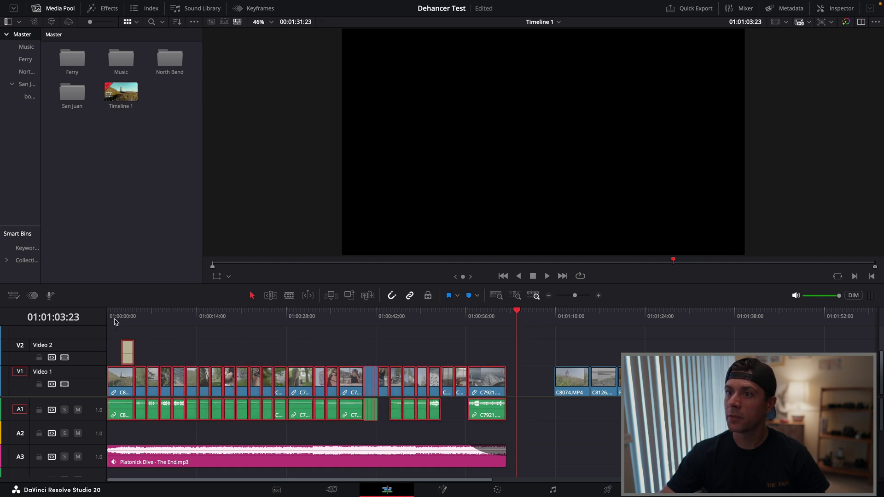
- Park the playhead on the purple flower clip C8074.MP4 and switch to the Color page
left_click(115, 321)
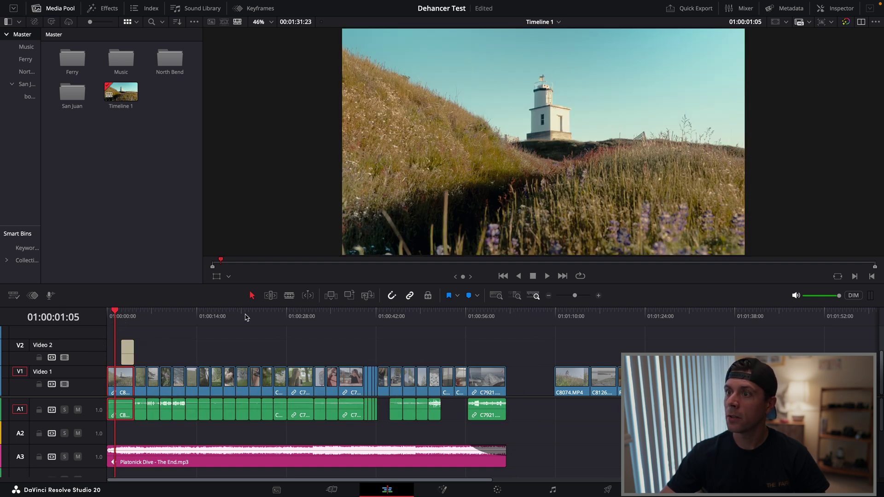
left_click(218, 320)
left_click(354, 320)
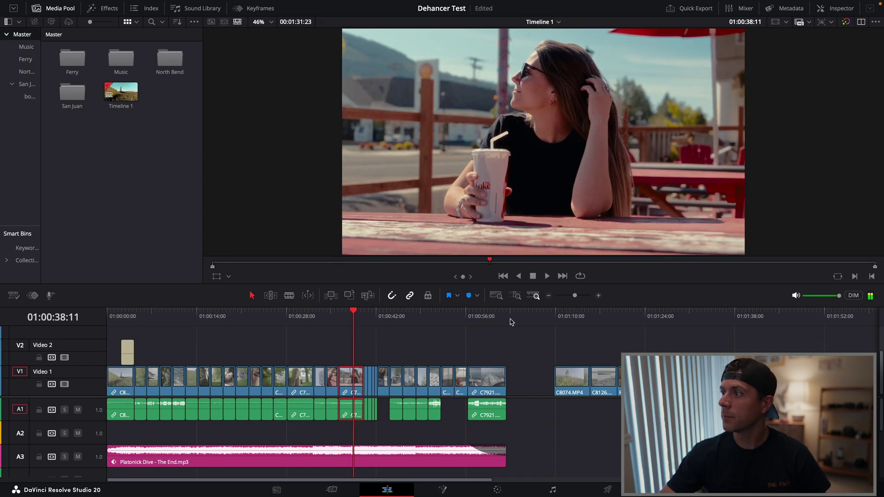
left_click(555, 318)
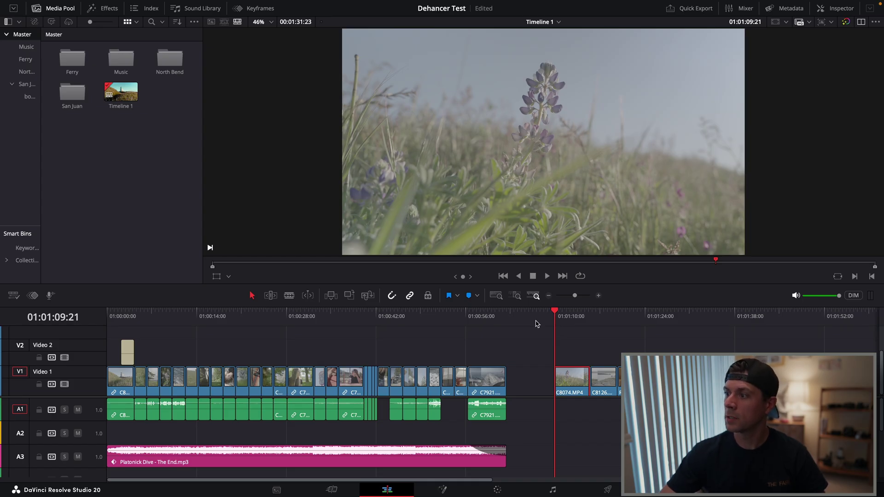
left_click(497, 490)
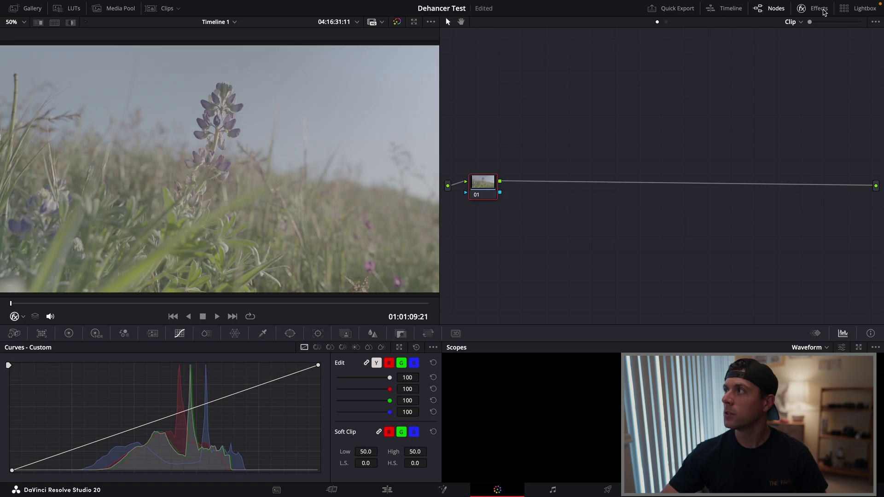
- Drag Dehancer Pro 7.3.1 from the Effects library onto node 01
left_click(823, 10)
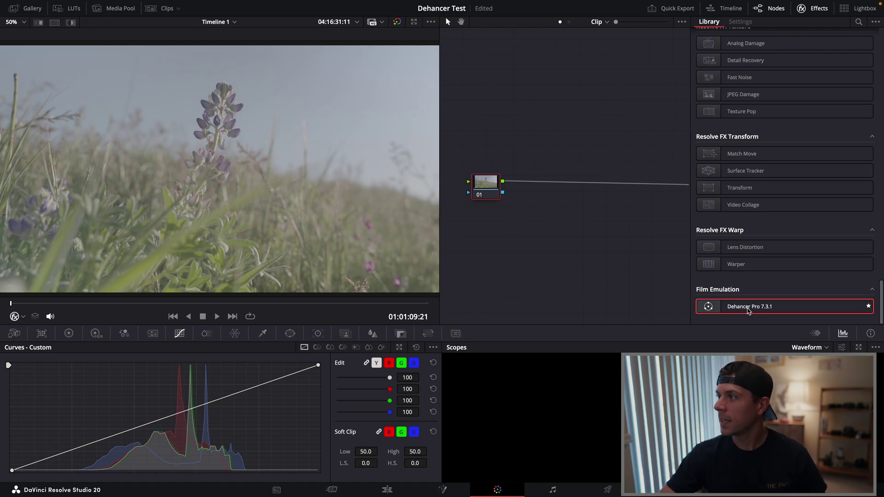
mouse_move(750, 307)
left_mouse_down()
mouse_move(667, 300)
mouse_move(485, 185)
left_mouse_up()
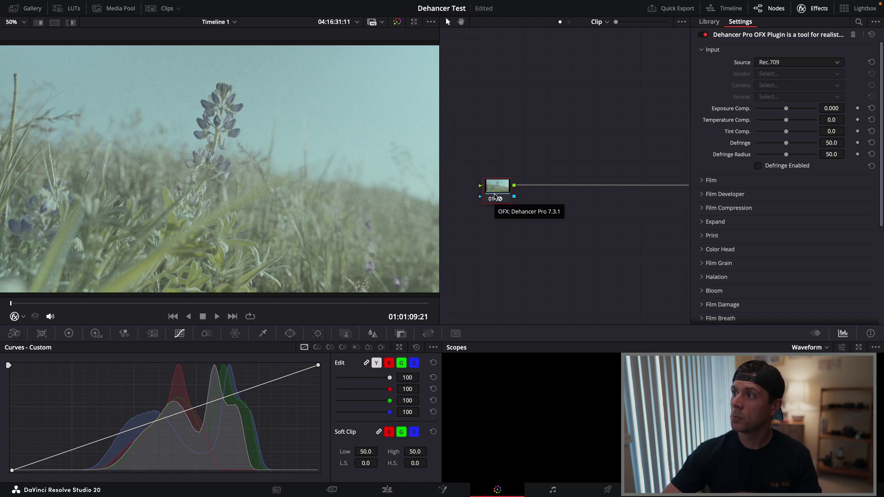
- Disable Dehancer's Film stage and expand the Film Developer, Film Compression and Expand sections
left_click(707, 182)
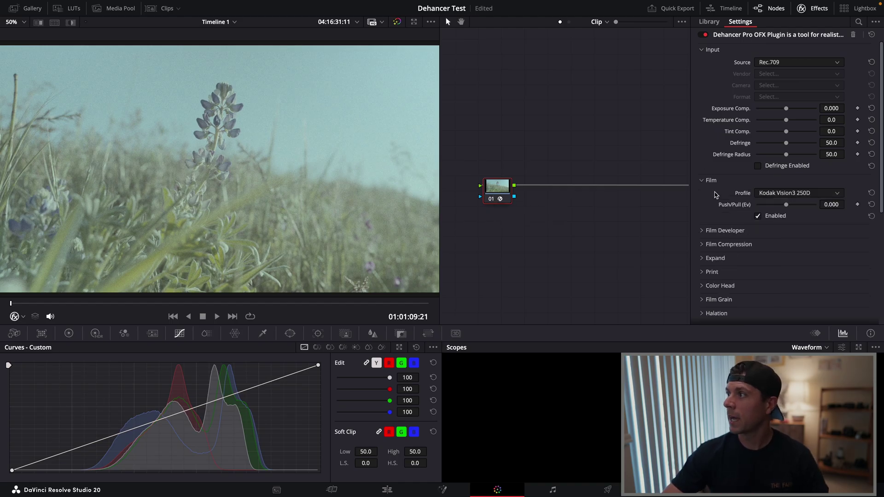
left_click(759, 217)
left_click(721, 231)
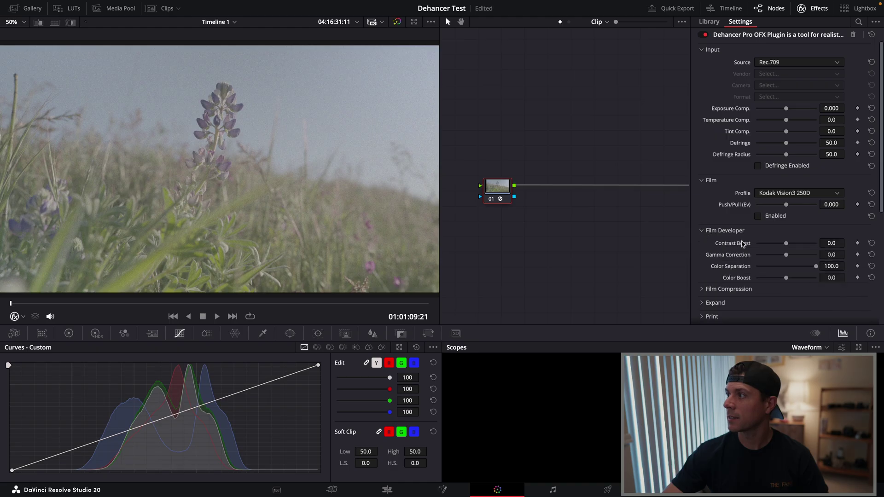
scroll(737, 258, "down", 2)
left_click(705, 253)
scroll(705, 256, "down", 3)
left_click(703, 271)
scroll(733, 269, "down", 3)
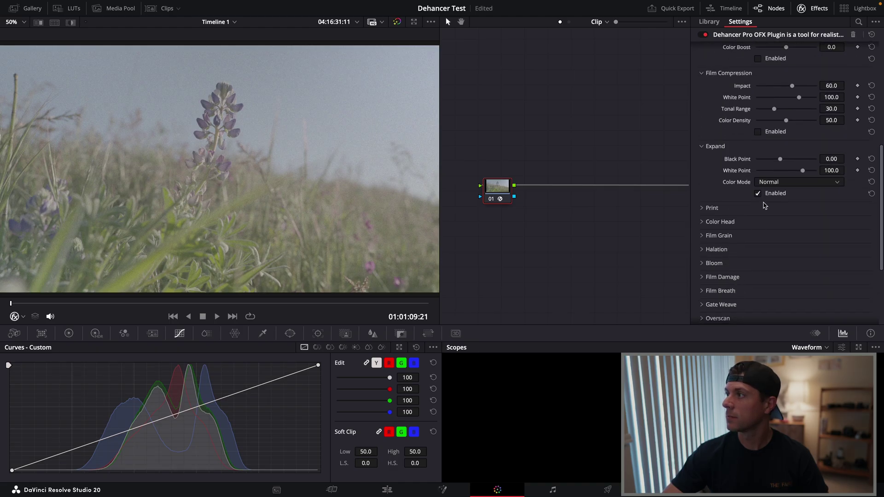
- Expand the Print and remaining film-effect sections, then collapse the expanded sections
left_click(702, 208)
scroll(719, 230, "down", 5)
left_click(703, 220)
scroll(703, 213, "down", 3)
left_click(703, 213)
left_click(710, 178)
left_click(708, 171)
scroll(731, 167, "up", 10)
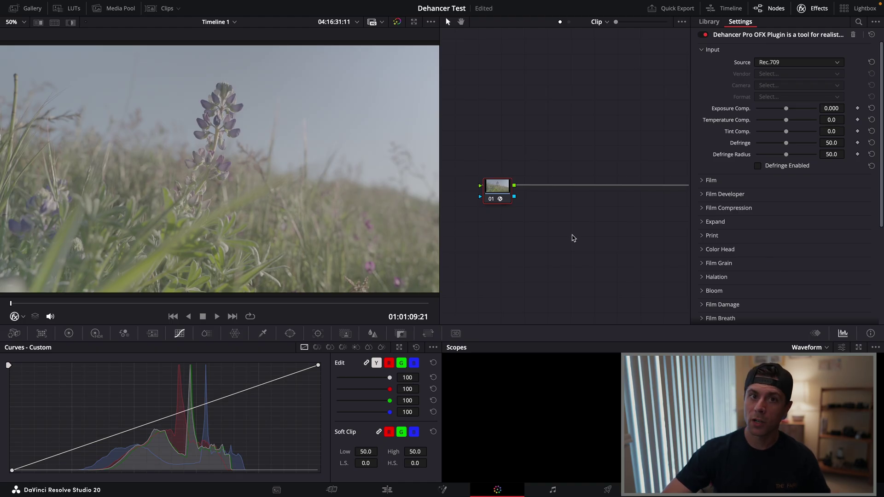
- Save the project and set Dehancer's input Source to Choose Camera
key("ctrl+s")
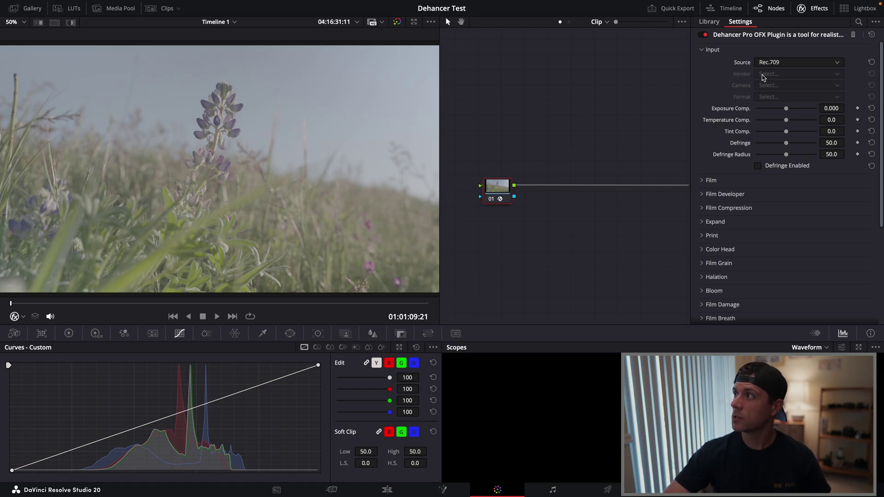
left_click(775, 63)
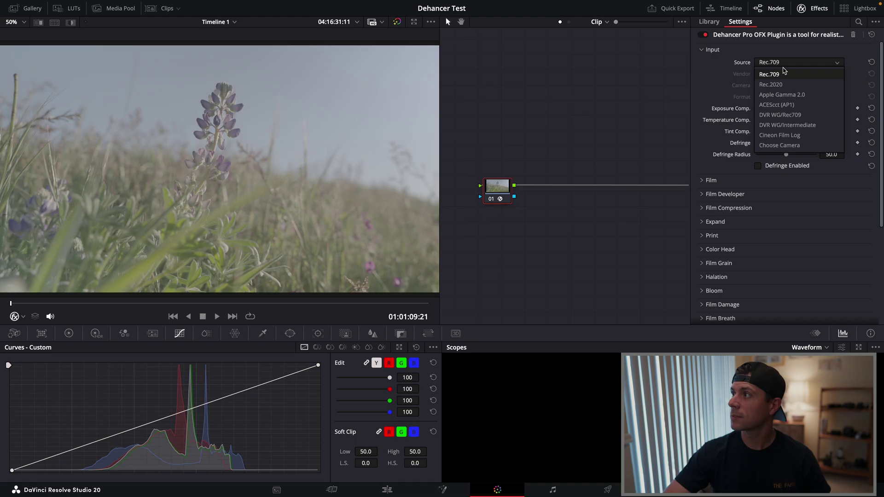
left_click(781, 146)
- Set the camera to Sony Cinema Line FX3 with S-Log3 S-Gamut3.Cine format
left_click(775, 74)
scroll(780, 97, "down", 2)
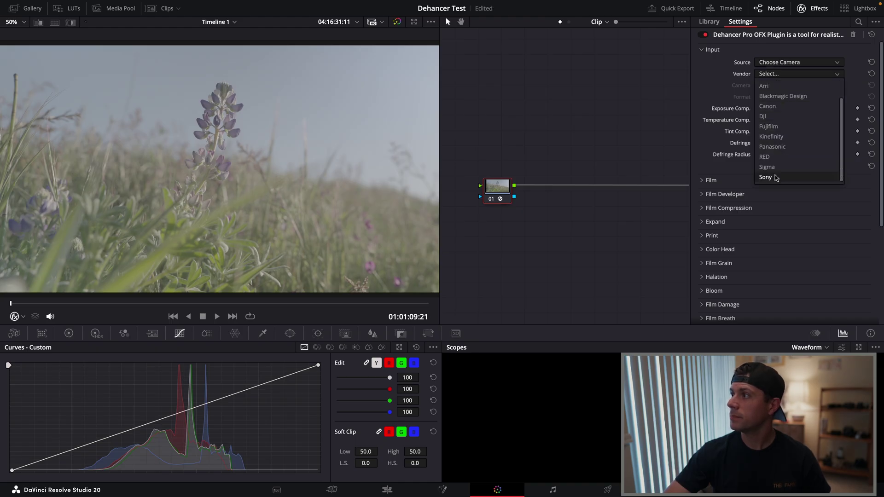
left_click(765, 177)
left_click(781, 86)
scroll(782, 114, "down", 3)
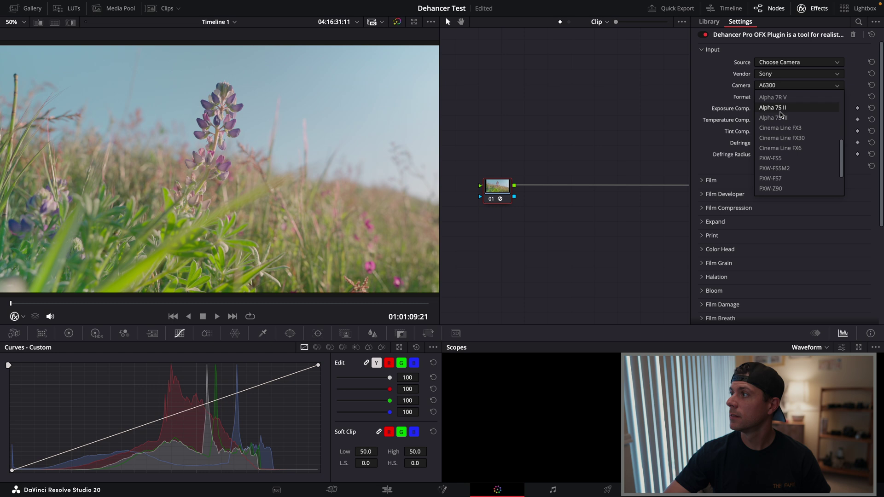
left_click(782, 128)
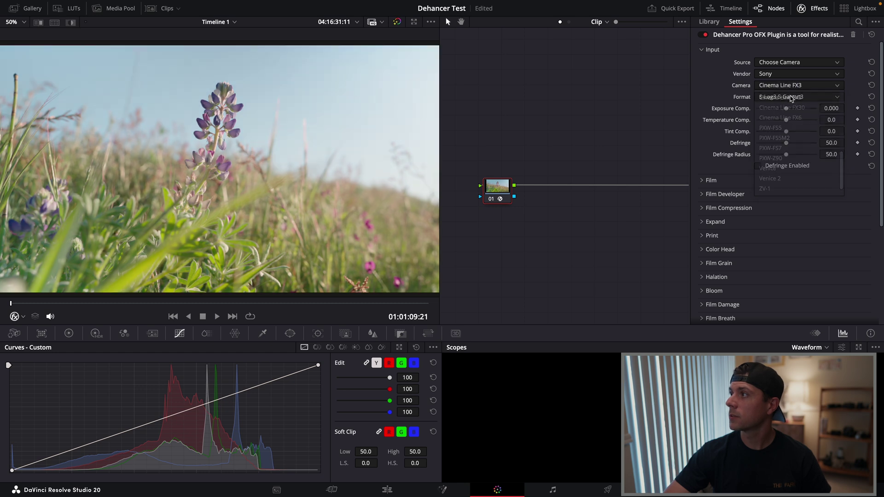
left_click(784, 98)
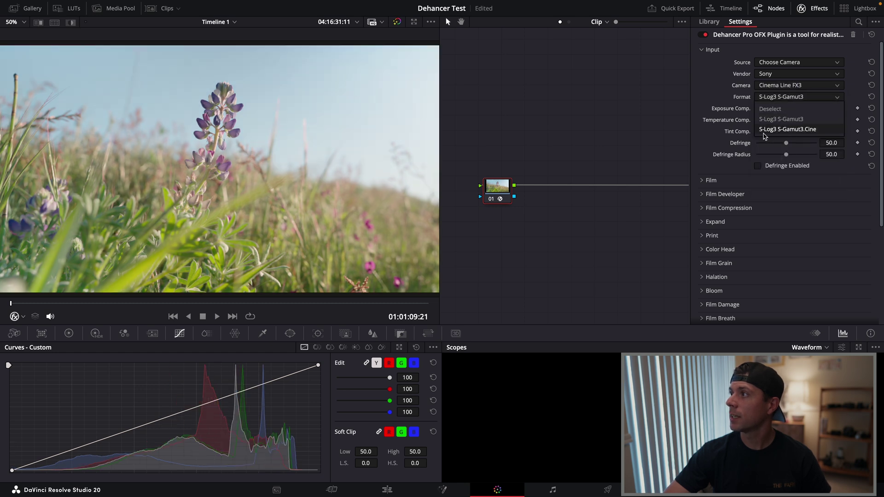
left_click(803, 130)
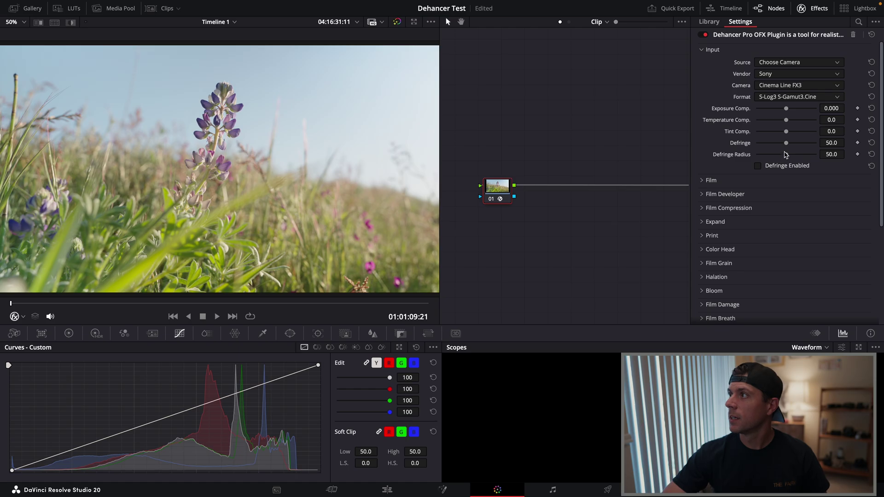
- Raise Exposure Comp. to 0.256 and Temperature Comp. to 11.6, then show the Film section
left_click_drag(788, 112, 790, 123)
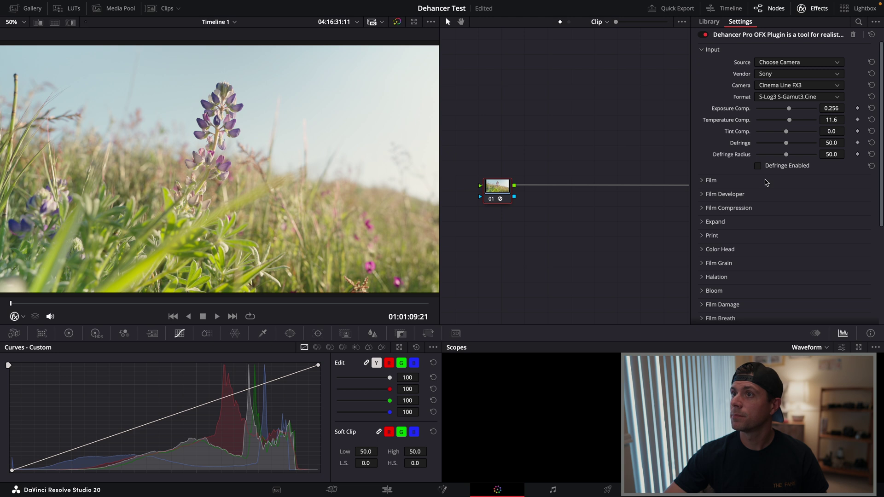
left_click(703, 54)
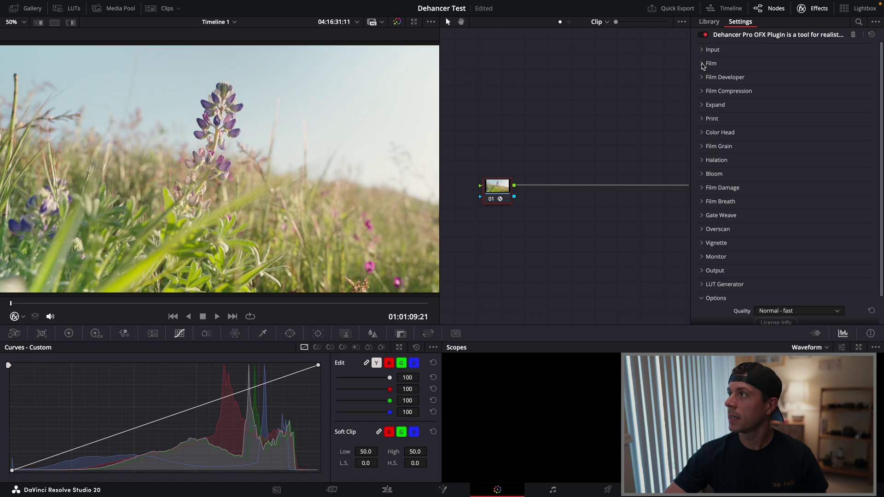
left_click(703, 64)
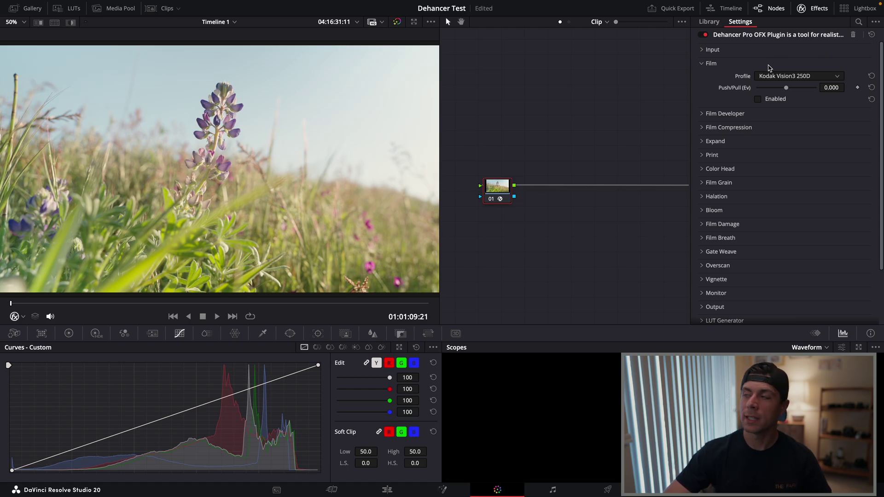
- Browse the Film Profile list and keep Kodak Vision3 250D as the film stock
left_click(839, 80)
scroll(849, 115, "up", 4)
scroll(849, 116, "up", 5)
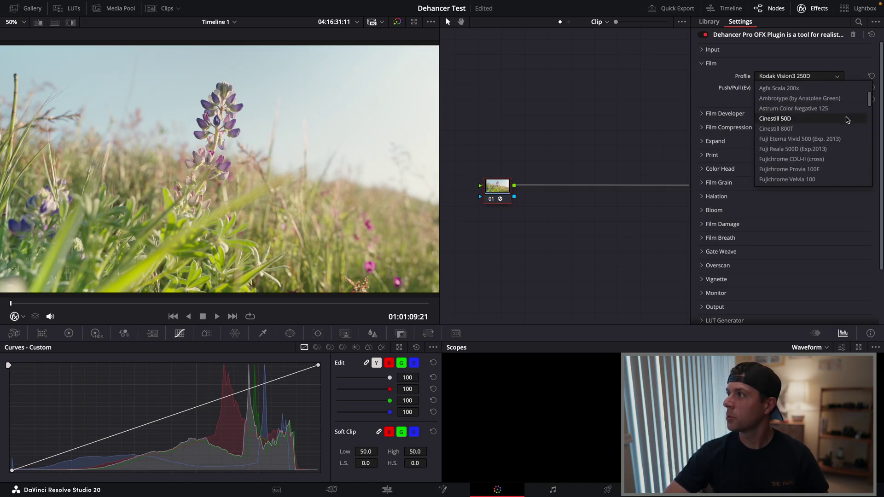
scroll(847, 122, "down", 3)
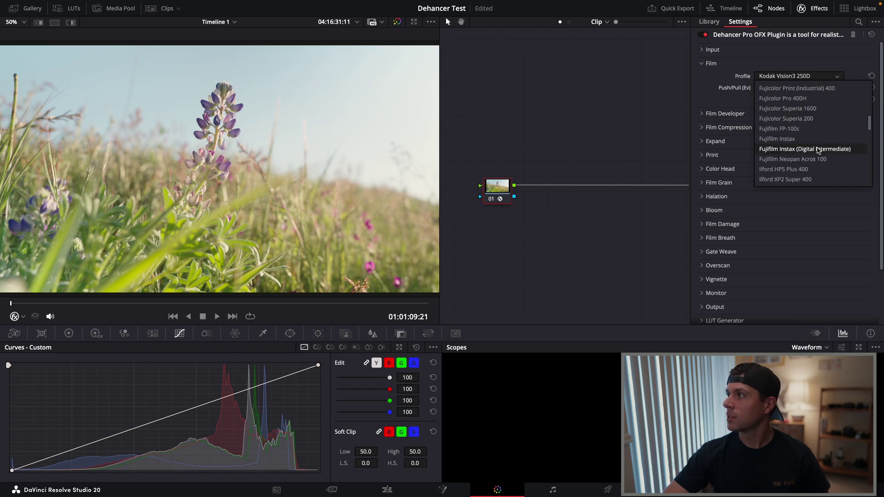
scroll(841, 159, "down", 4)
scroll(835, 135, "down", 4)
scroll(829, 131, "down", 4)
scroll(832, 108, "down", 3)
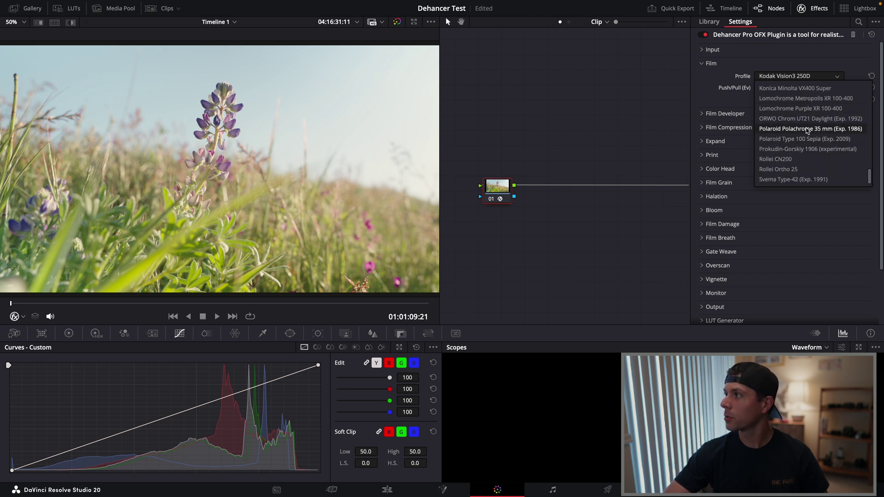
scroll(810, 159, "up", 3)
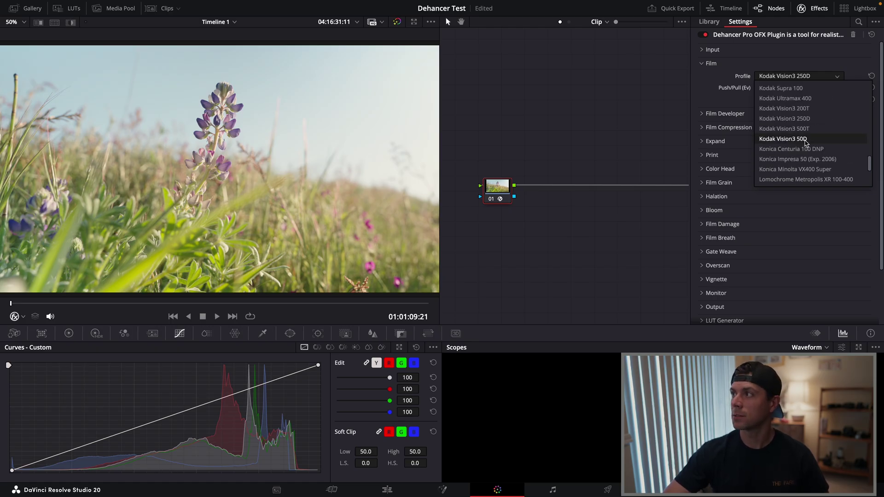
scroll(804, 152, "up", 3)
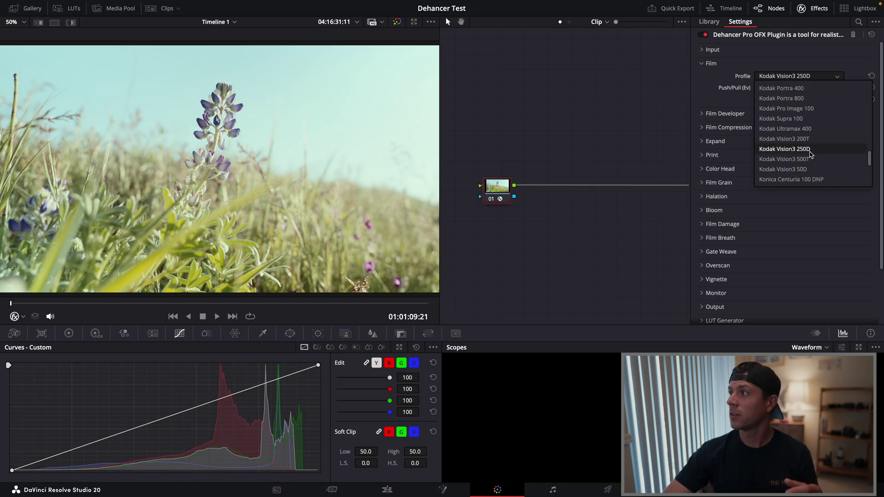
scroll(802, 166, "down", 4)
scroll(794, 170, "up", 5)
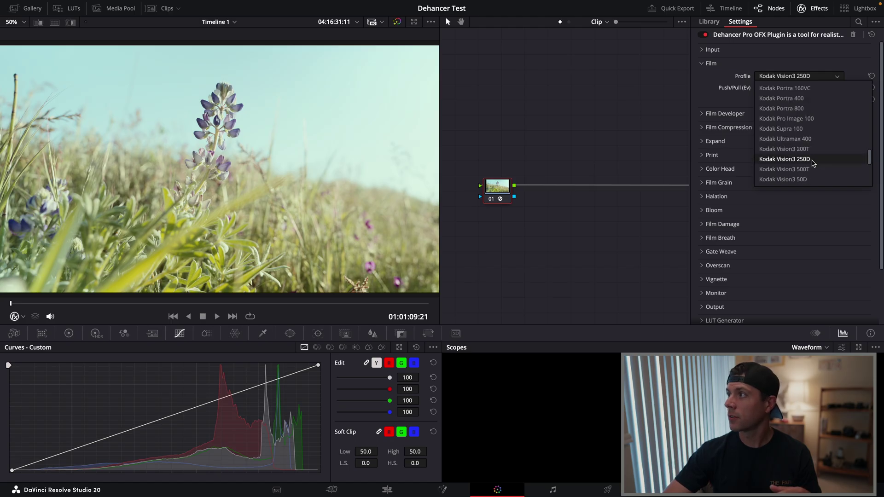
left_click(812, 161)
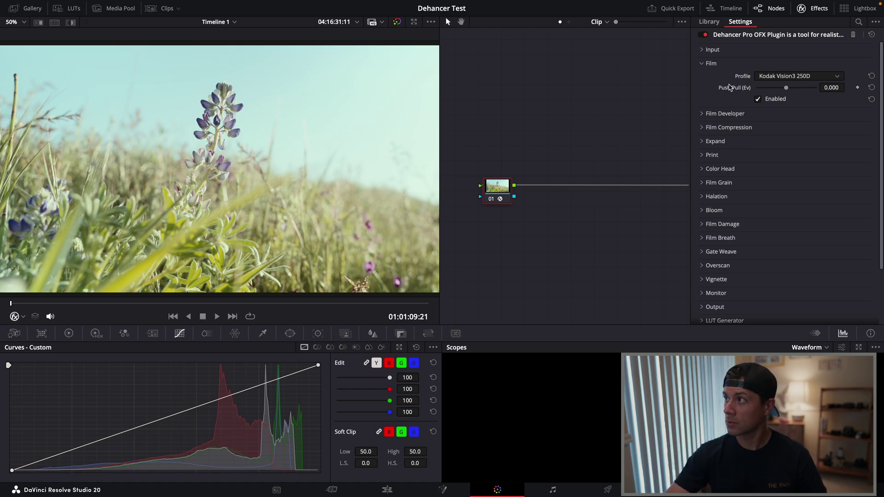
- Compare the film emulation off and on, then show the Film Developer settings
left_click(759, 100)
left_click(759, 100)
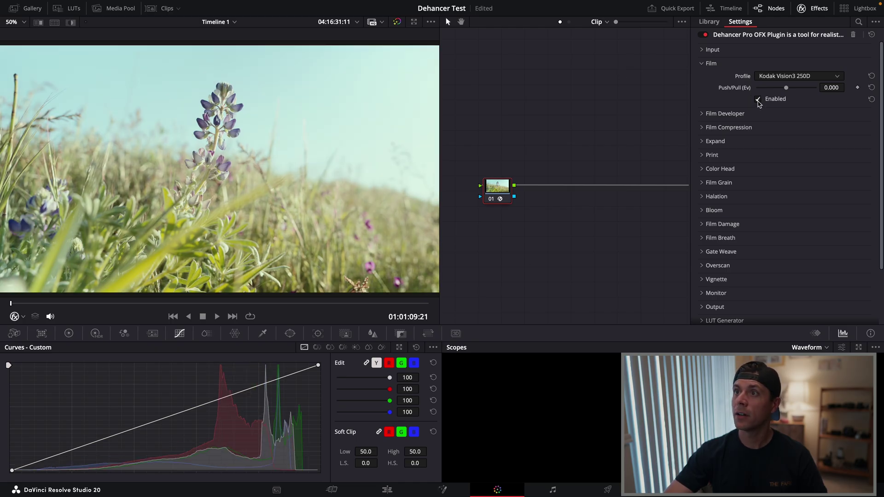
left_click(702, 63)
left_click(702, 77)
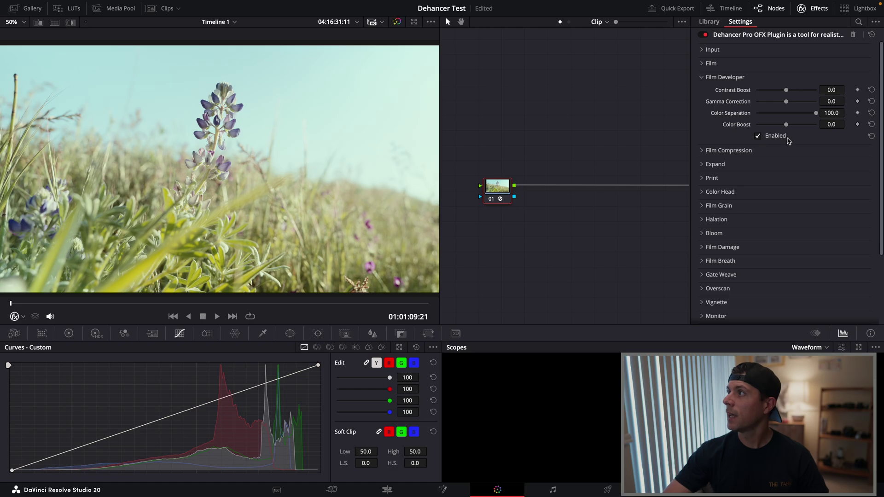
- Raise Film Developer Contrast Boost to 36.4, resetting a trial Color Boost back to 0
left_click_drag(787, 94, 796, 94)
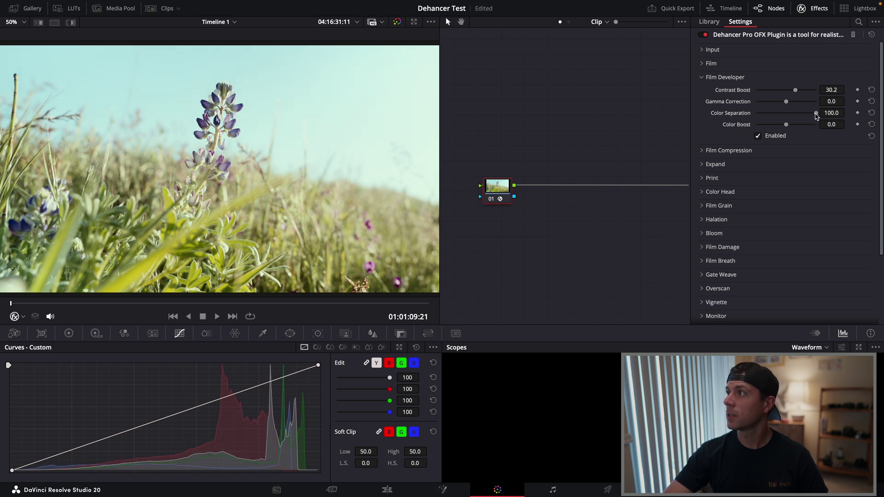
left_click_drag(786, 124, 802, 127)
double_click(801, 126)
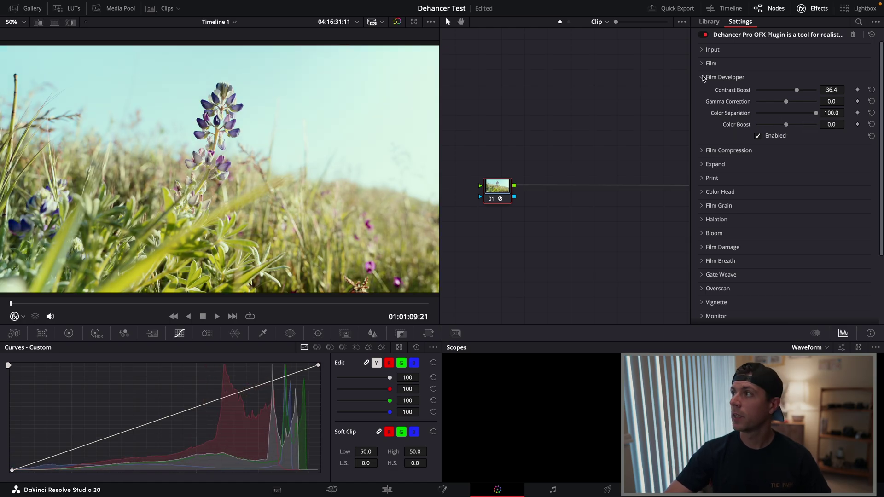
left_click(703, 78)
left_click(704, 92)
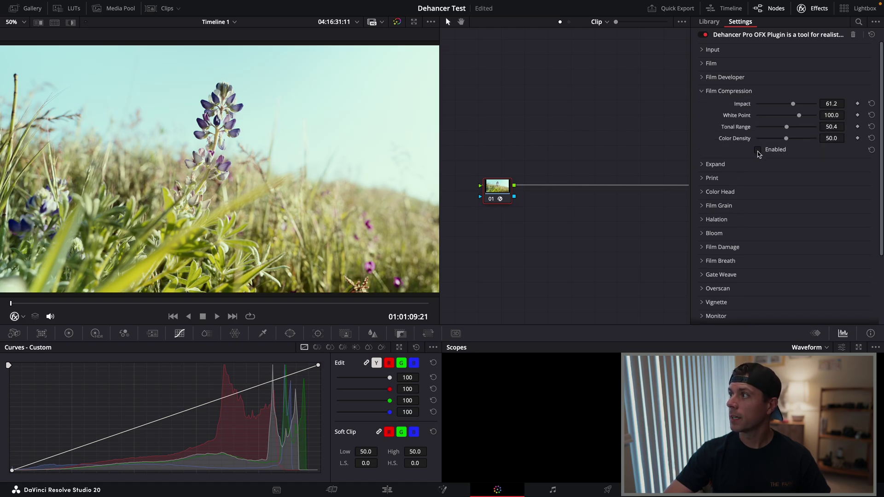
- Enable Film Compression and push Impact and Tonal Range to 100
left_click(758, 149)
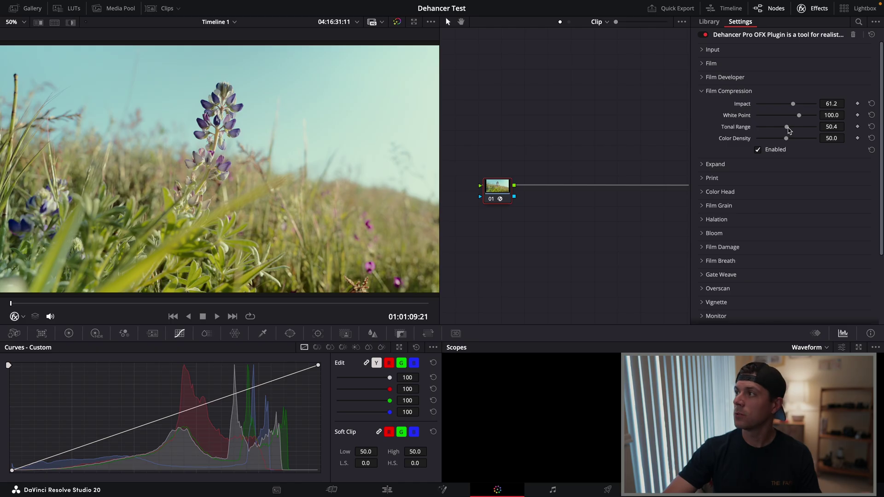
left_click_drag(787, 130, 831, 129)
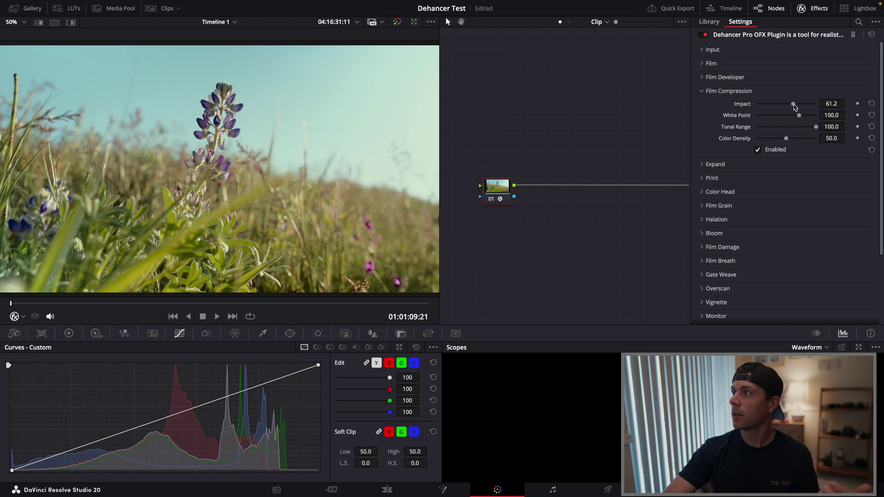
left_click_drag(793, 106, 794, 106)
left_click_drag(806, 105, 817, 104)
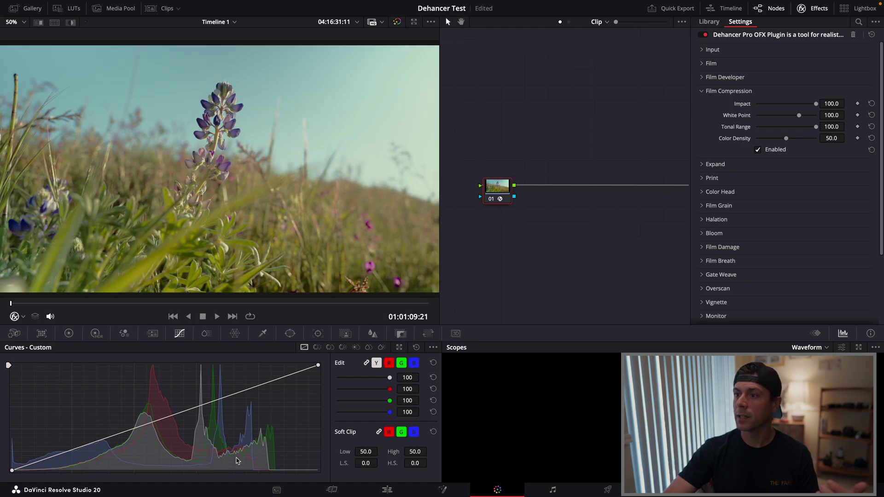
mouse_move(816, 126)
left_mouse_down()
mouse_move(769, 132)
mouse_move(828, 126)
left_mouse_up()
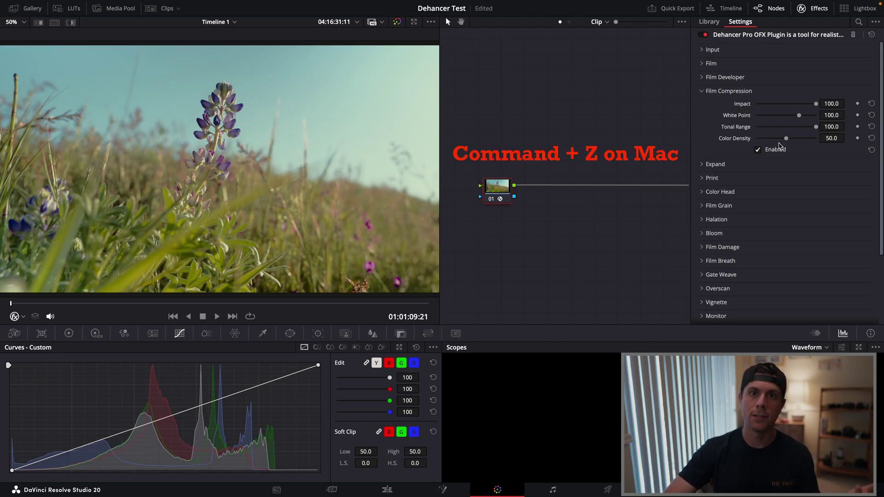
- Set the Print profile to Kodak 2383 Print Film and enable print emulation
left_click(702, 92)
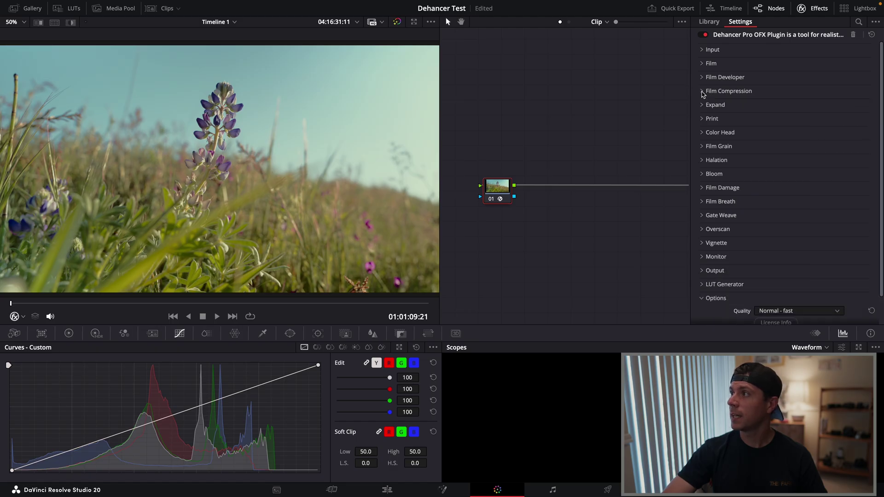
left_click(705, 119)
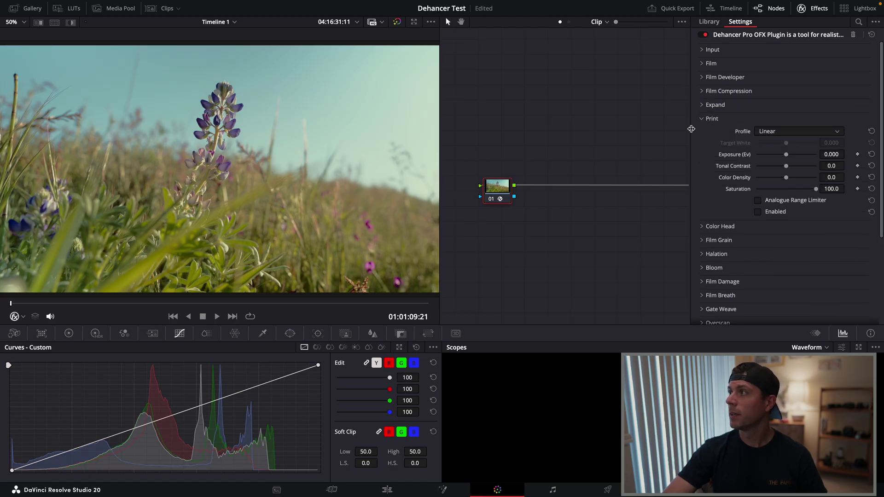
scroll(780, 118, "down", 2)
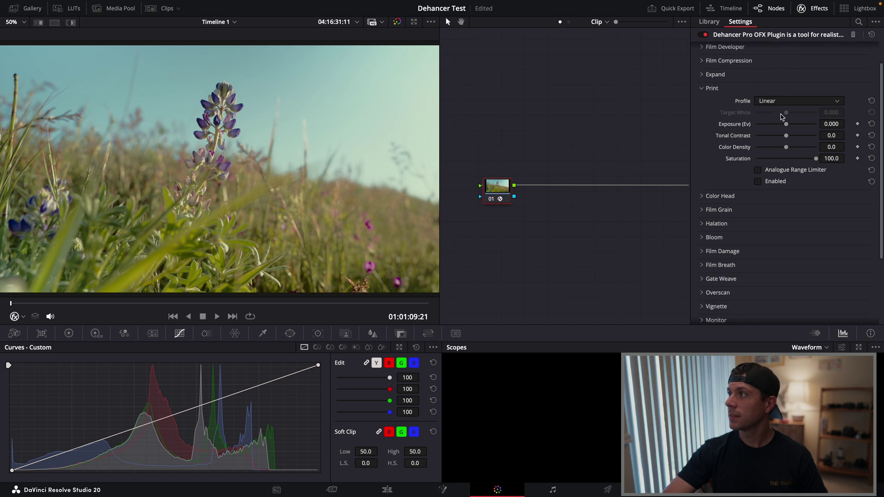
scroll(780, 118, "up", 1)
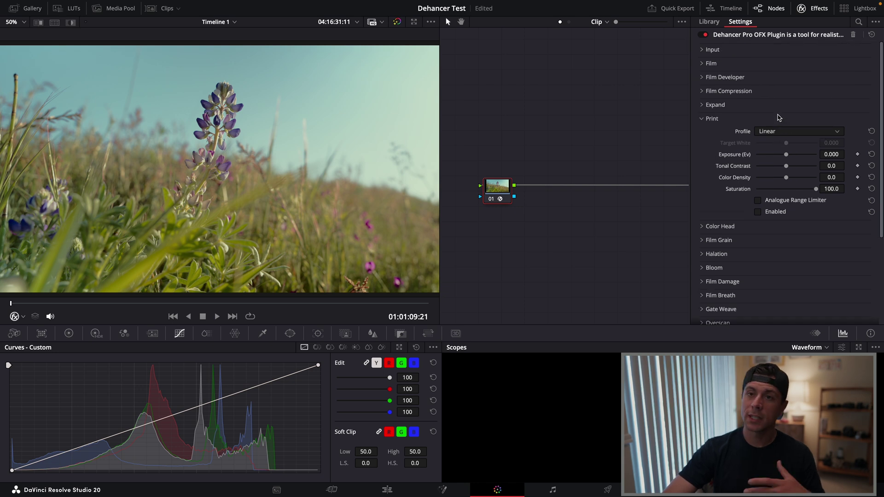
left_click(804, 131)
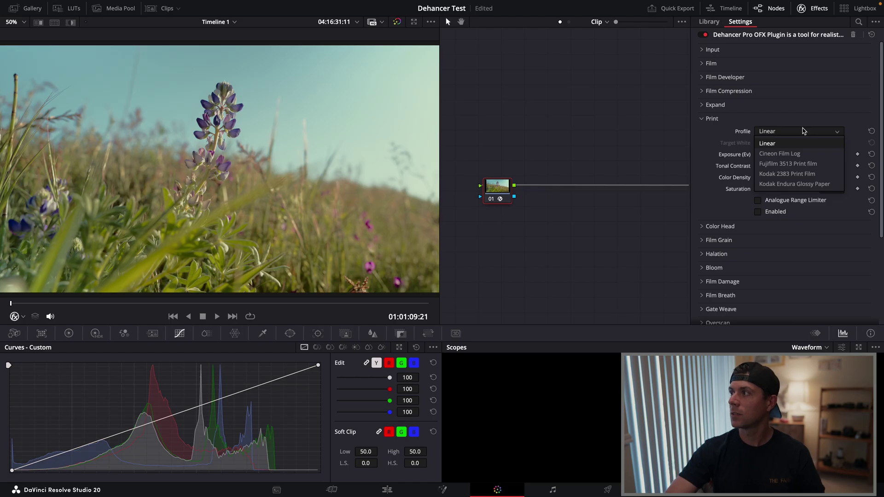
left_click(810, 175)
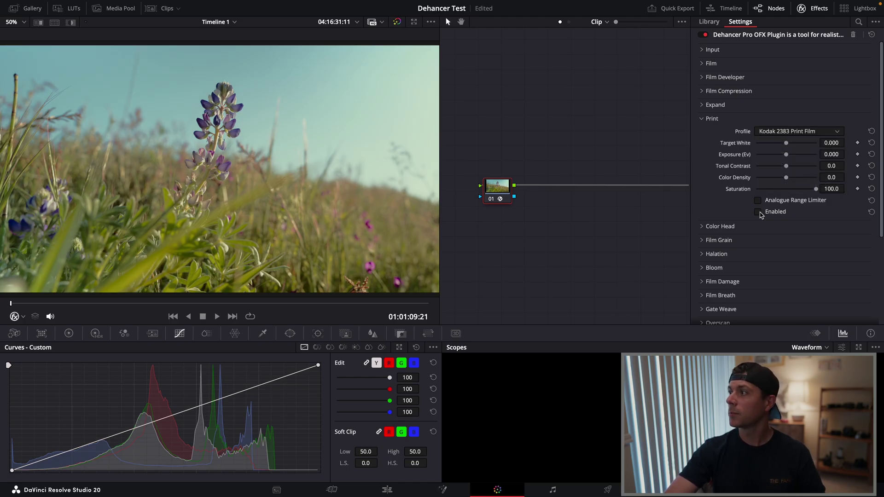
left_click(758, 212)
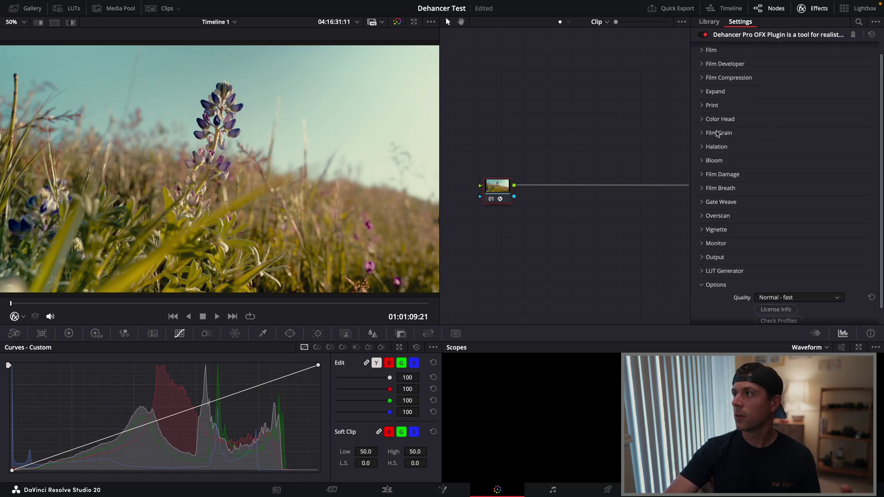
- Preview the clip's grain, trying the 16 mm ISO 500 profile at a lower amount
left_click(717, 134)
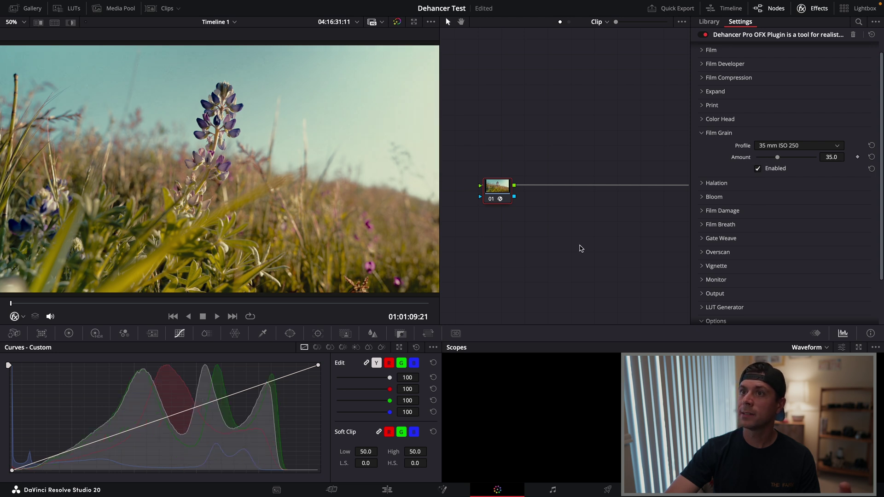
left_click_drag(121, 305, 322, 306)
left_click(810, 147)
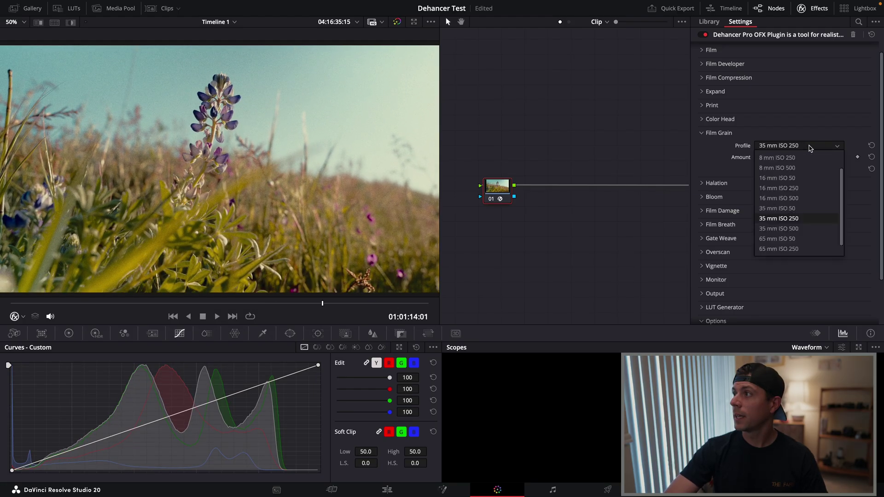
scroll(813, 186, "down", 3)
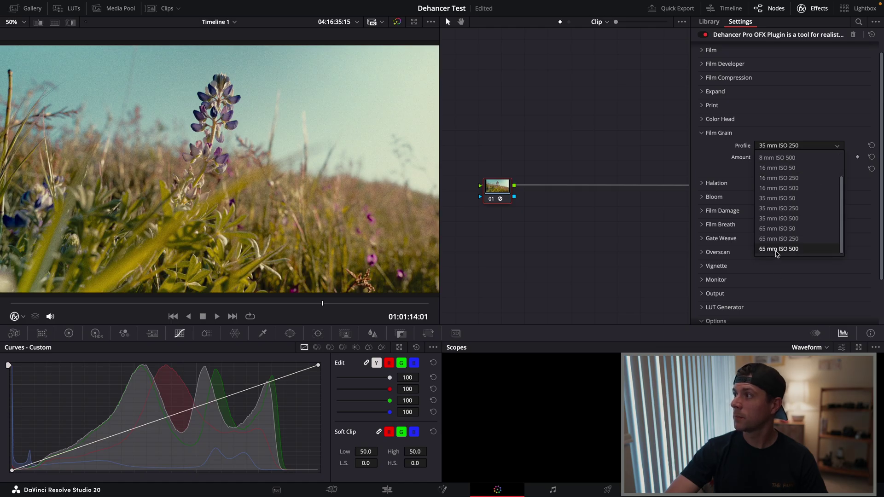
scroll(806, 230, "up", 3)
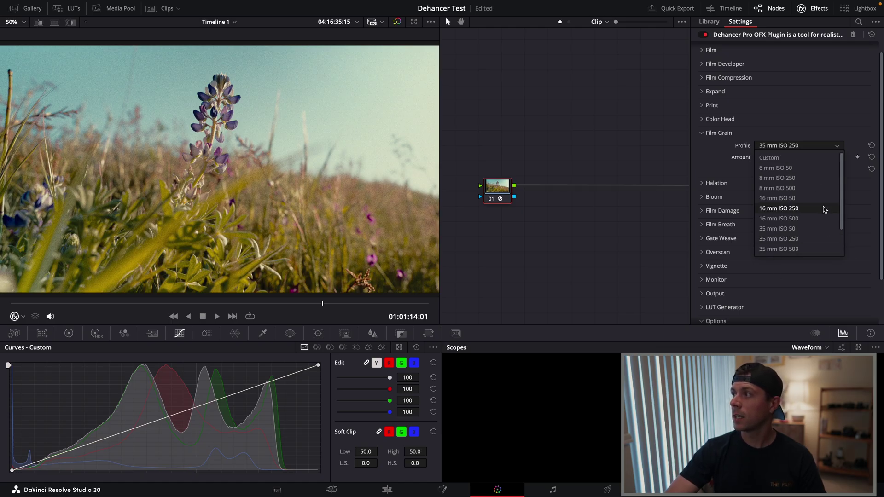
left_click(783, 219)
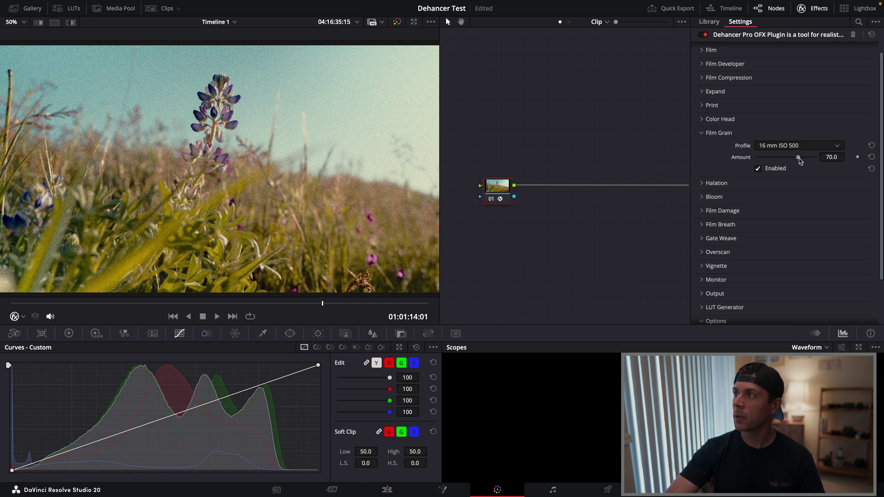
left_click_drag(799, 159, 768, 162)
- Switch the grain to 35 mm ISO 50 at Amount 20.9 and compare it off and on
left_click(784, 145)
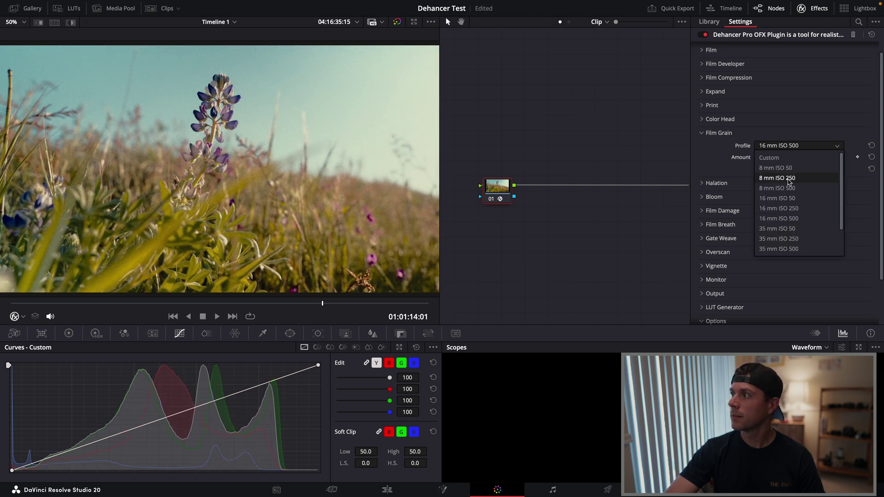
left_click(772, 230)
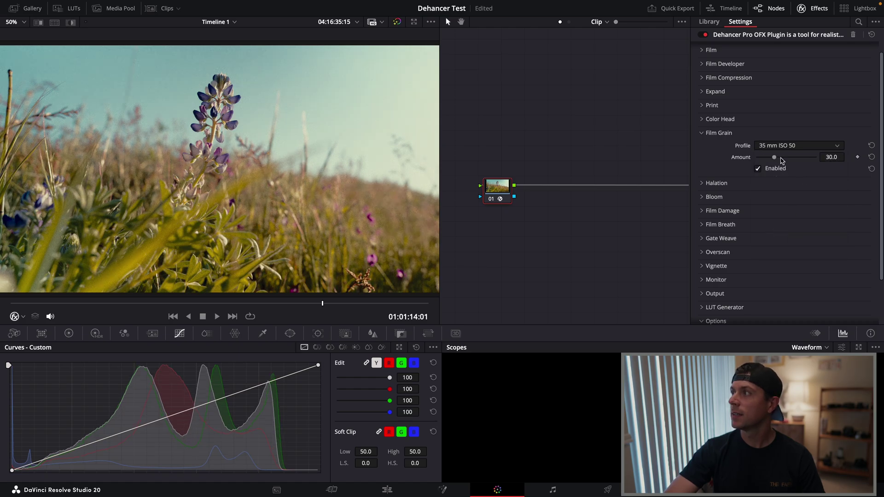
left_click_drag(776, 160, 771, 161)
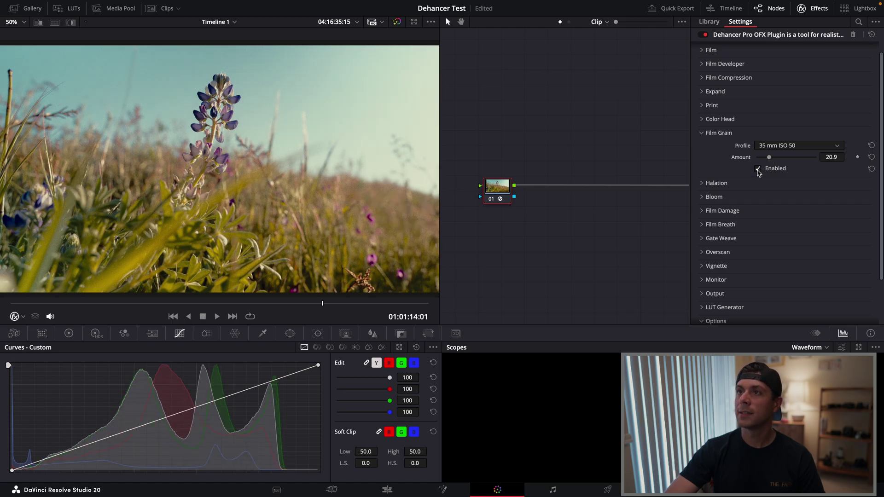
left_click(758, 169)
left_click(758, 169)
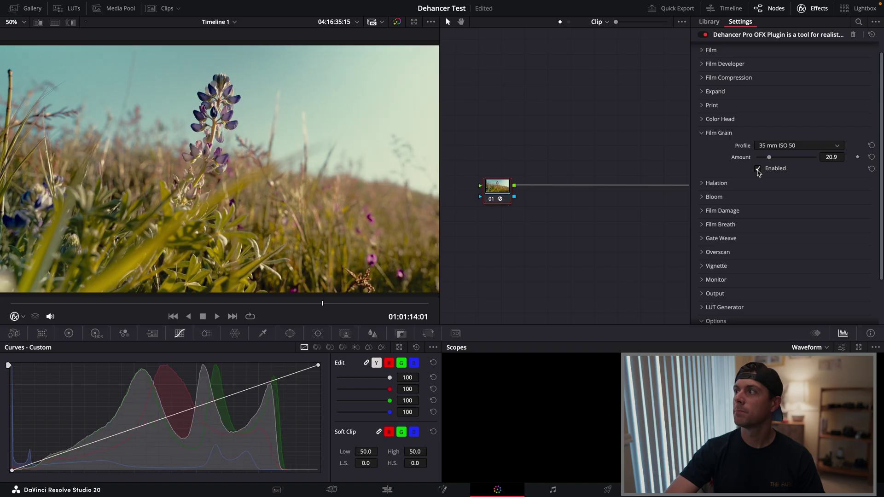
left_click(719, 132)
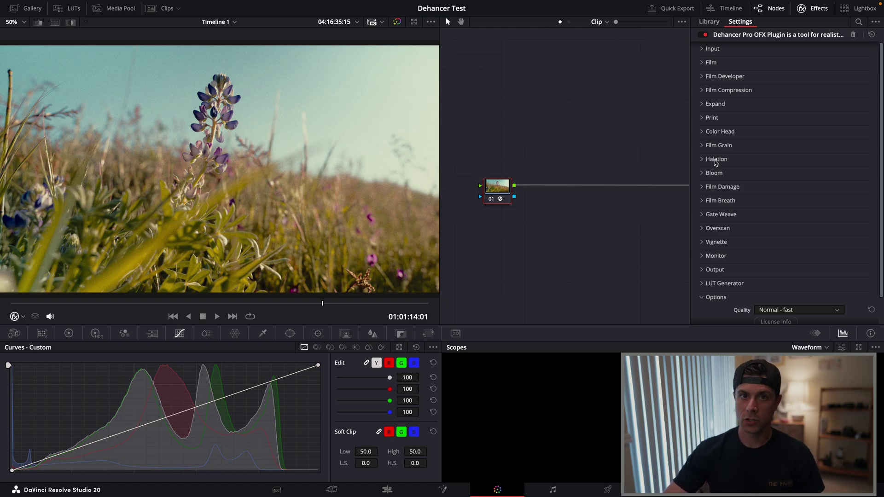
- Expand Halation and enable it, toggling it off and on to compare the effect
left_click(716, 159)
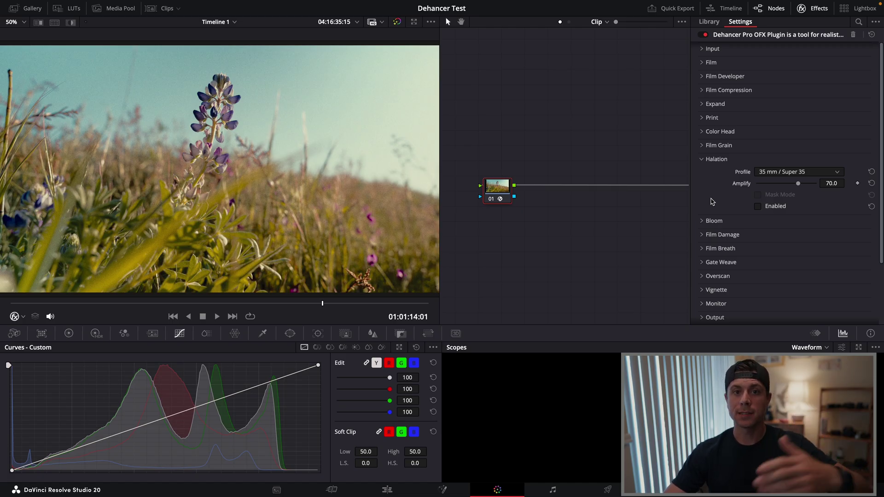
left_click(759, 207)
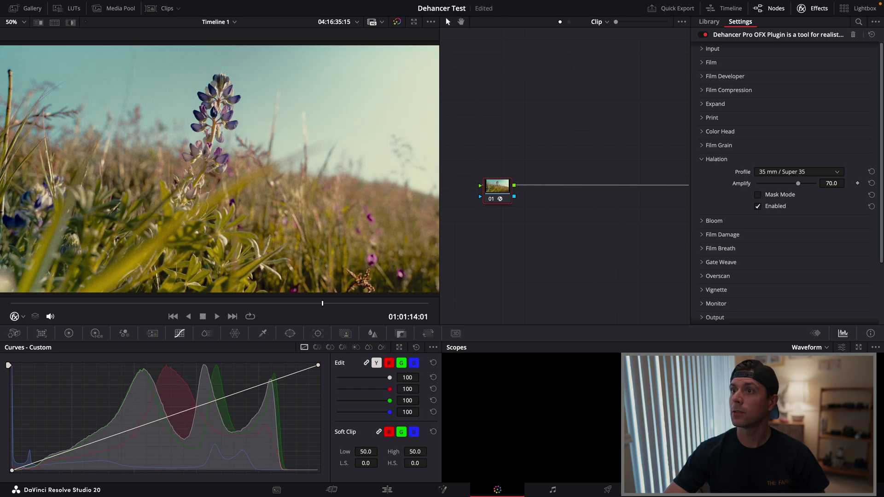
left_click(759, 207)
left_click(758, 207)
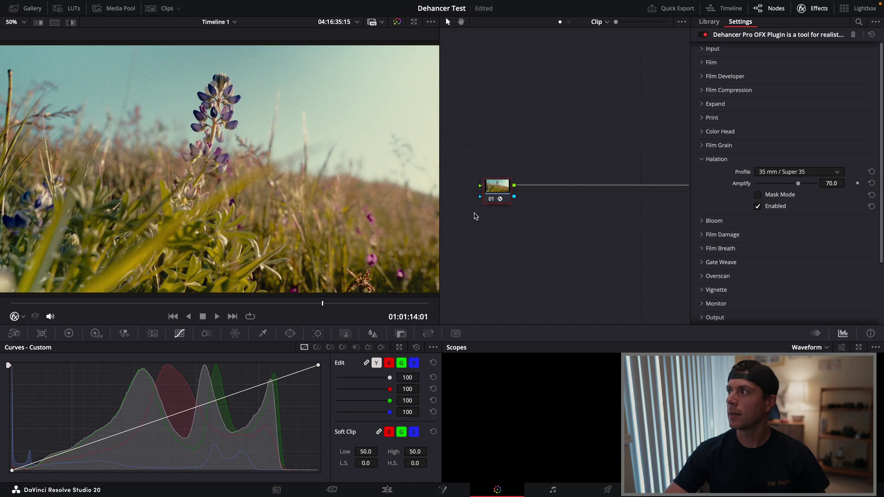
left_click(759, 206)
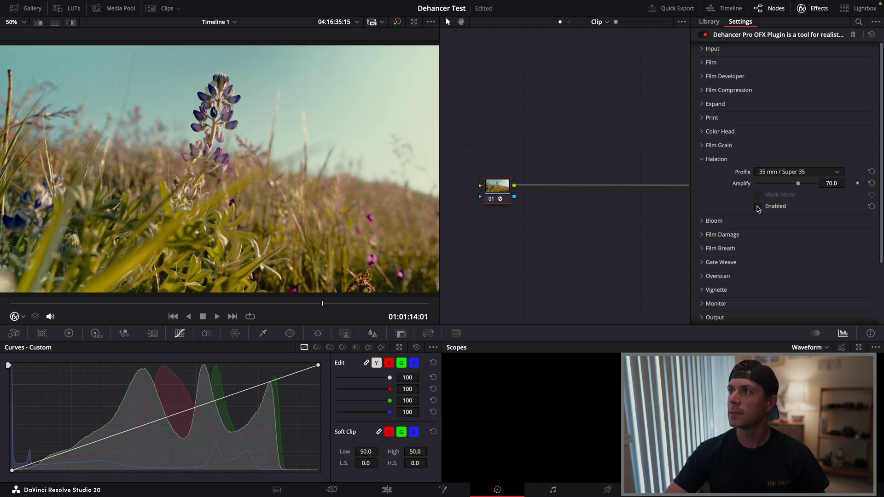
left_click(758, 207)
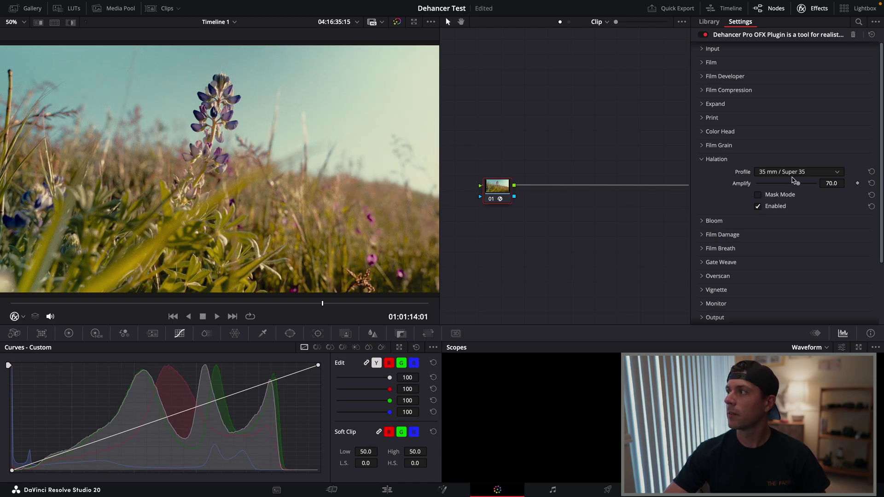
- Raise the halation Amplify and toggle the effect to compare it up close
left_click_drag(799, 186, 816, 183)
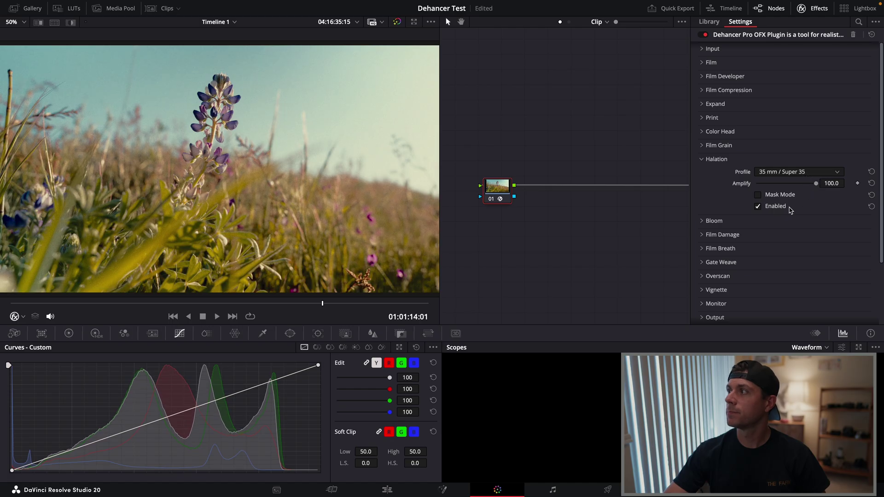
scroll(222, 88, "down", 3)
scroll(221, 88, "up", 8)
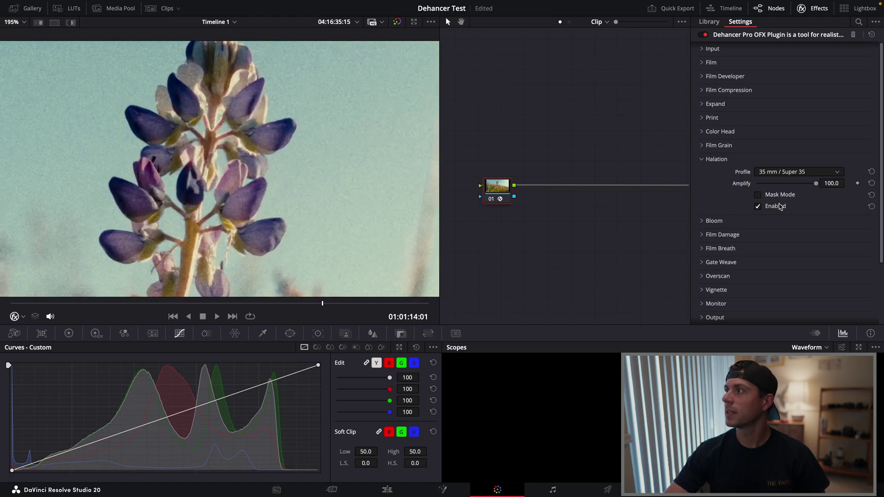
left_click(757, 206)
left_click(758, 206)
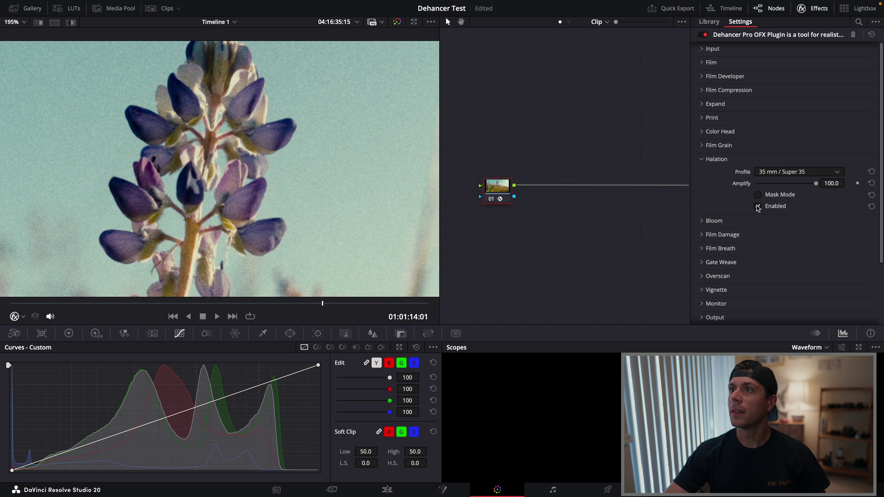
left_click(758, 206)
left_click(757, 207)
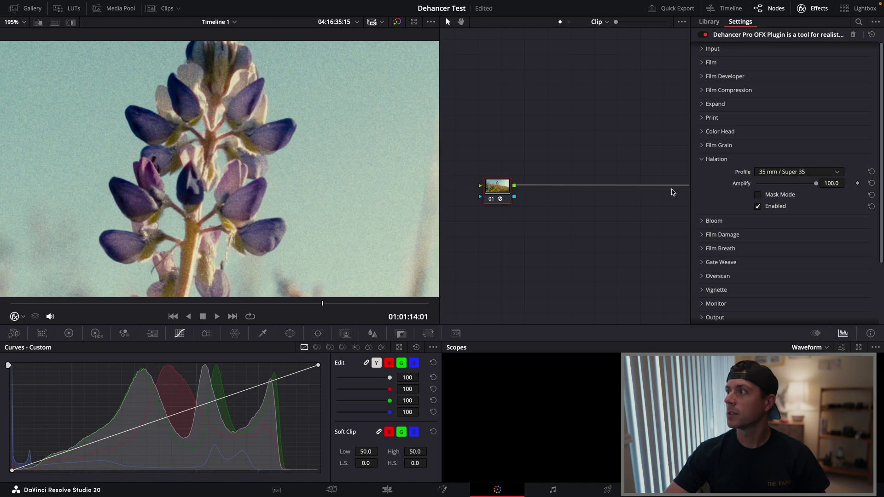
- Try the 8 mm / Super 8 halation profile, then settle on 35 mm / Super 35 and collapse Halation
key("shift+z")
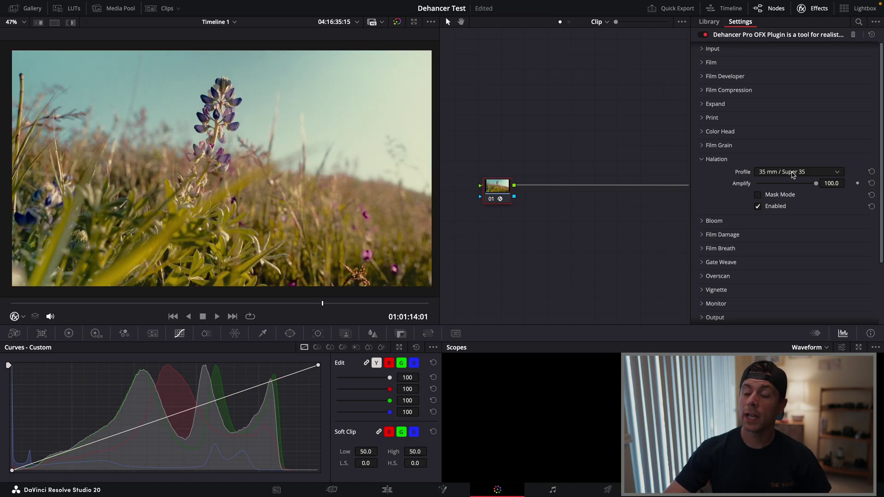
left_click(793, 173)
left_click(786, 194)
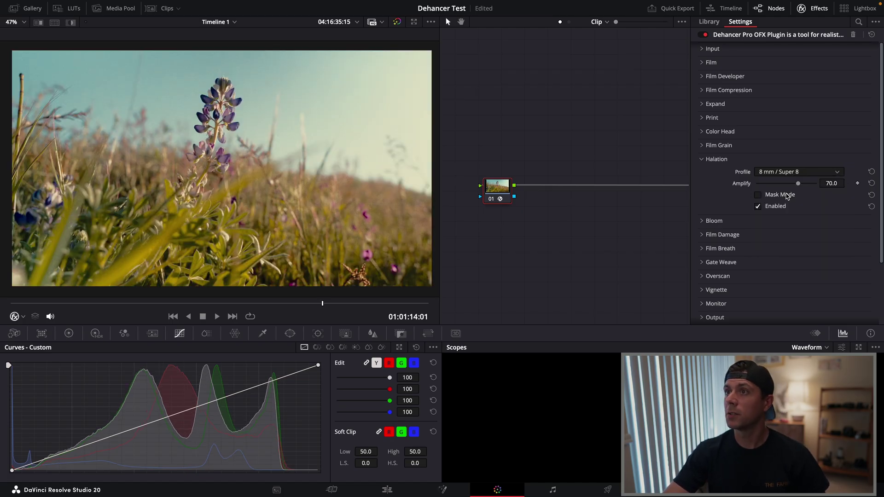
left_click(791, 173)
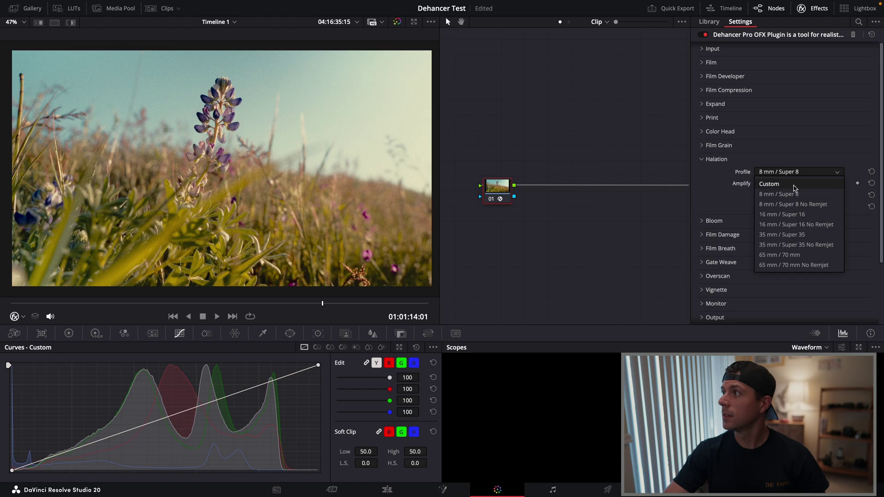
left_click(769, 236)
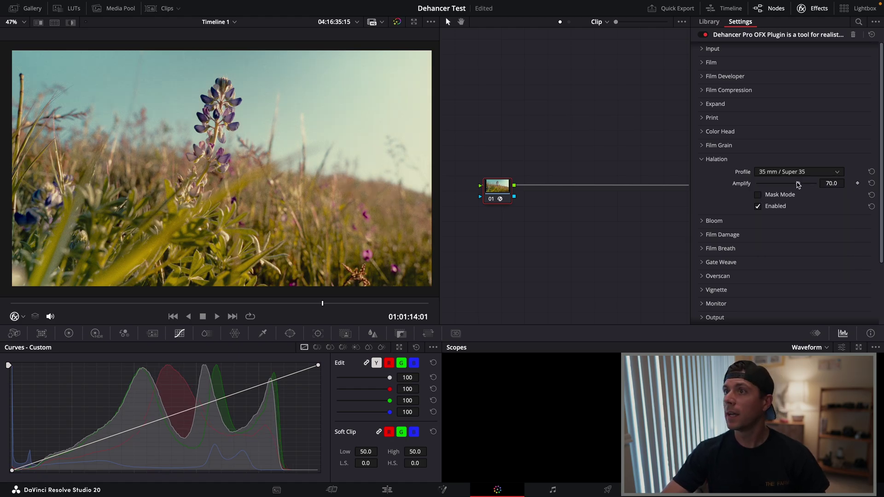
left_click(704, 160)
- Enable Bloom with the 35 mm / Super 35 profile at Amplify 50, then collapse its settings
left_click(703, 174)
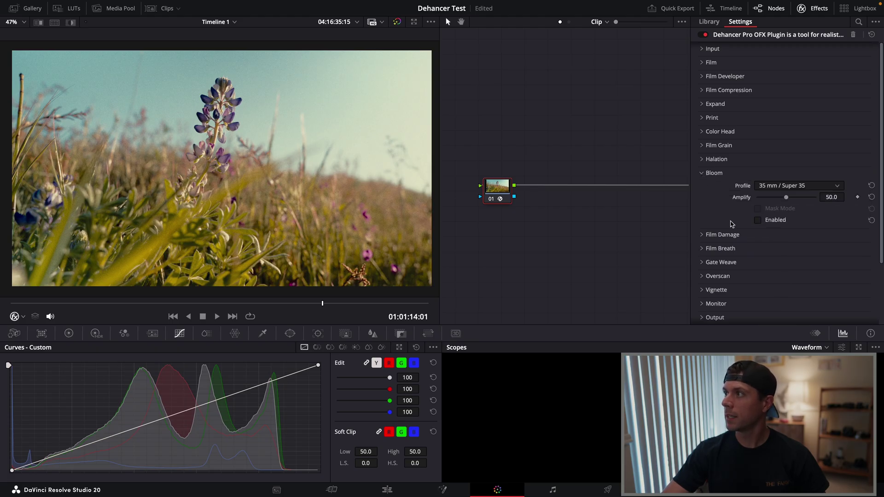
left_click(758, 220)
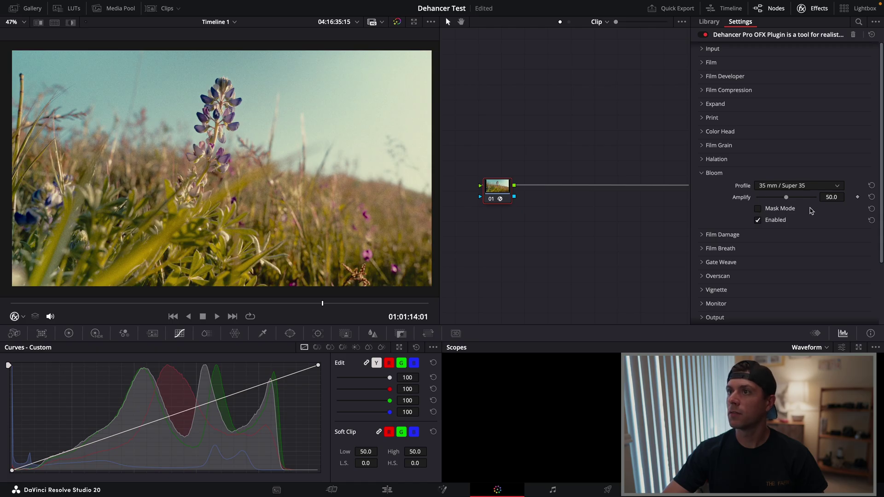
left_click(706, 174)
scroll(710, 194, "down", 1)
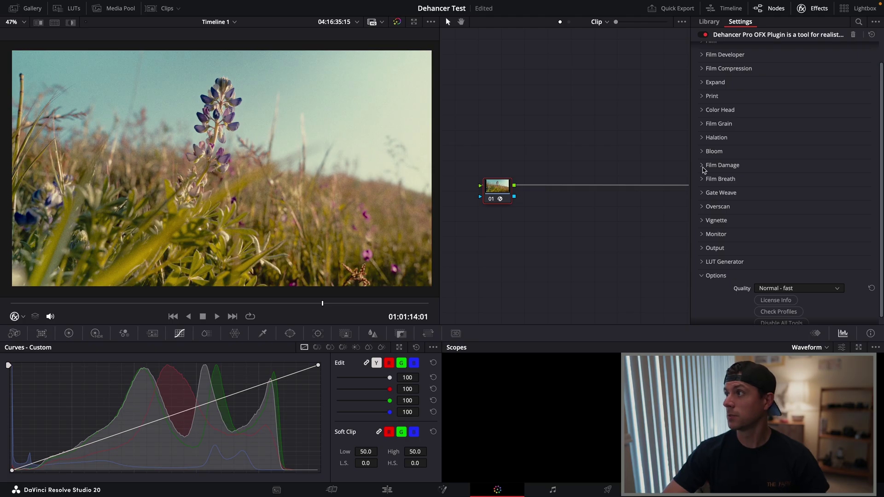
left_click(703, 167)
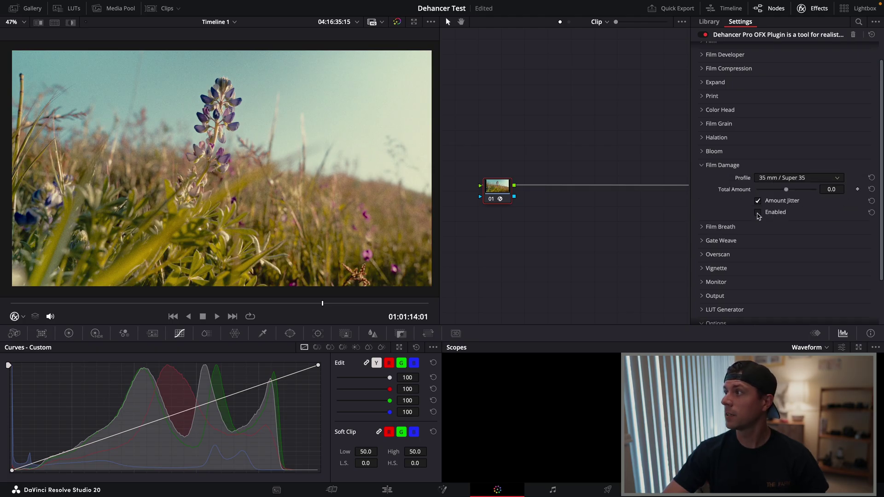
- Enable Film Damage and scrub through the lupine clip to preview the look
left_click(758, 212)
left_click_drag(227, 304, 300, 304)
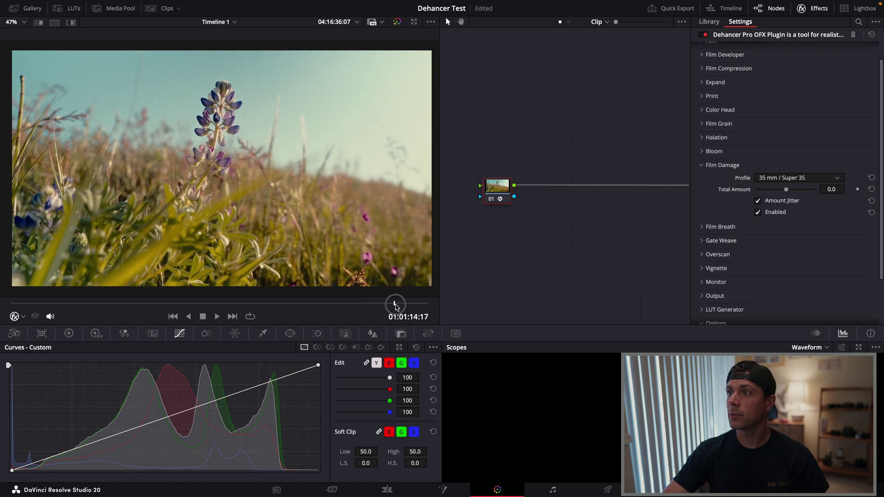
left_click_drag(299, 308, 317, 311)
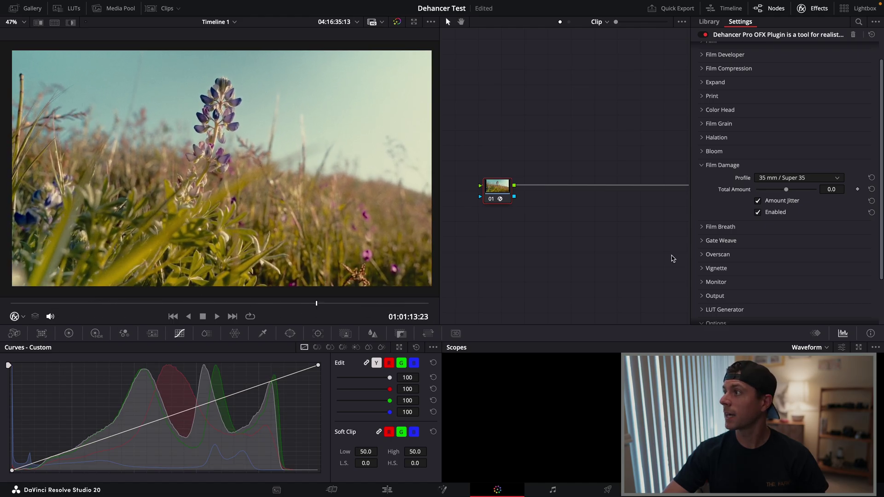
left_click(703, 165)
- Review Film Breath during playback and try enabling Gate Weave, collapsing both afterwards
left_click(704, 179)
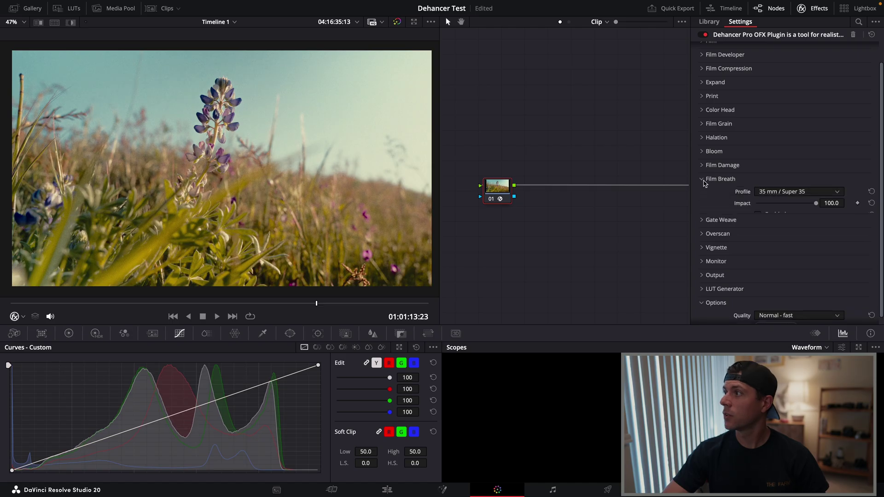
left_click_drag(110, 304, 289, 306)
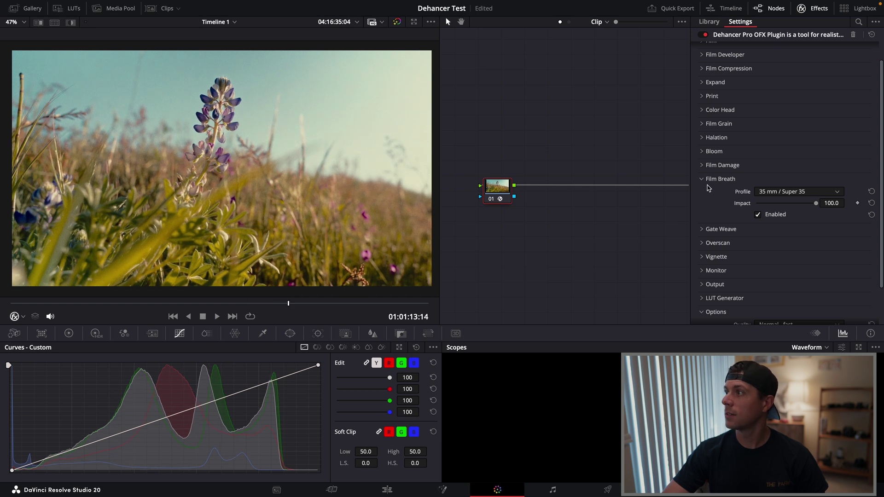
left_click(704, 182)
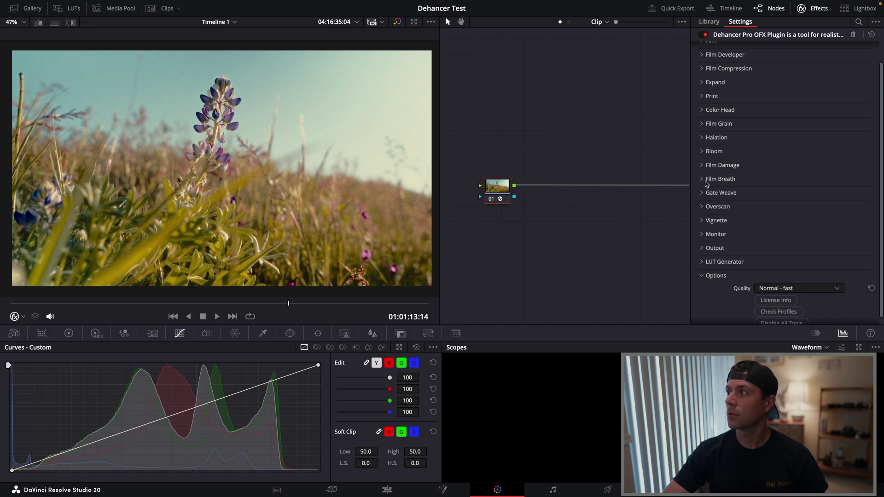
left_click(704, 194)
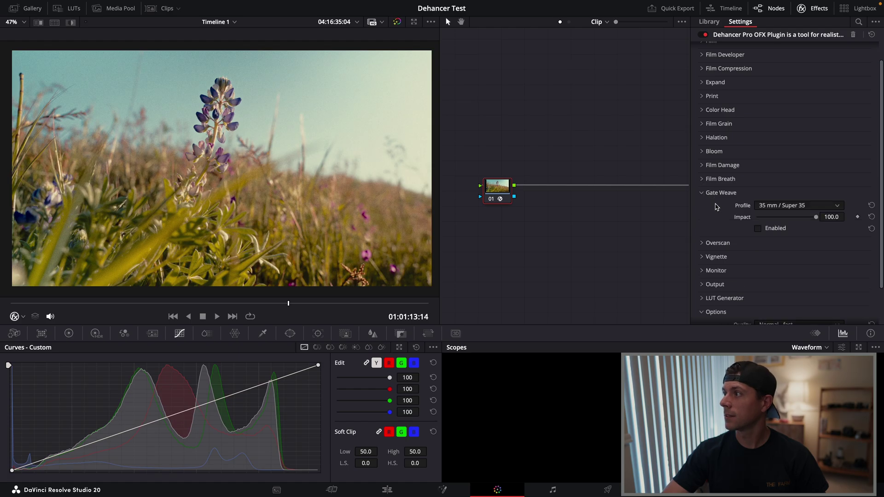
left_click(758, 229)
left_click(703, 194)
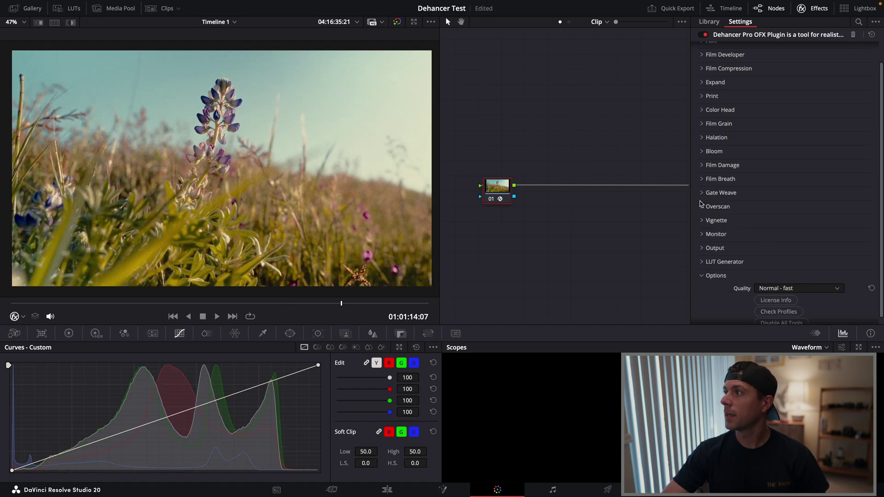
- Toggle the Overscan film gate (Super 35mm 1.37:1) to preview it, returning to full frame
left_click(703, 207)
scroll(720, 251, "down", 4)
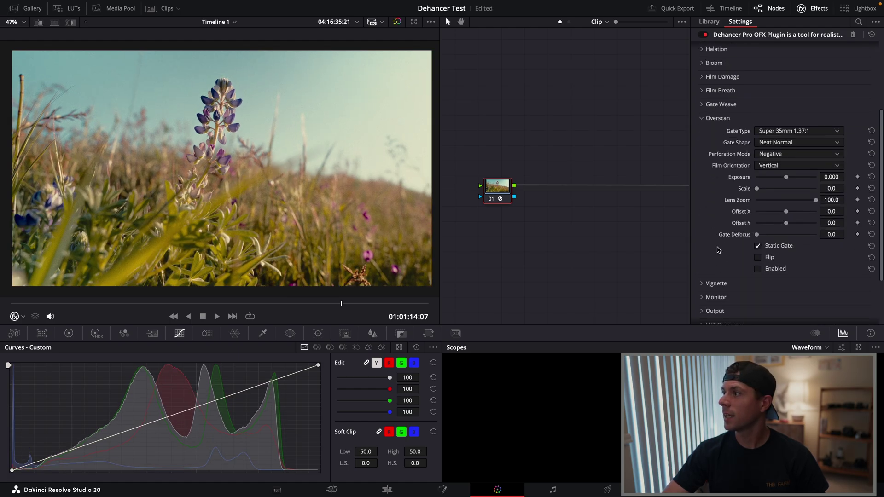
scroll(748, 269, "up", 1)
left_click(759, 294)
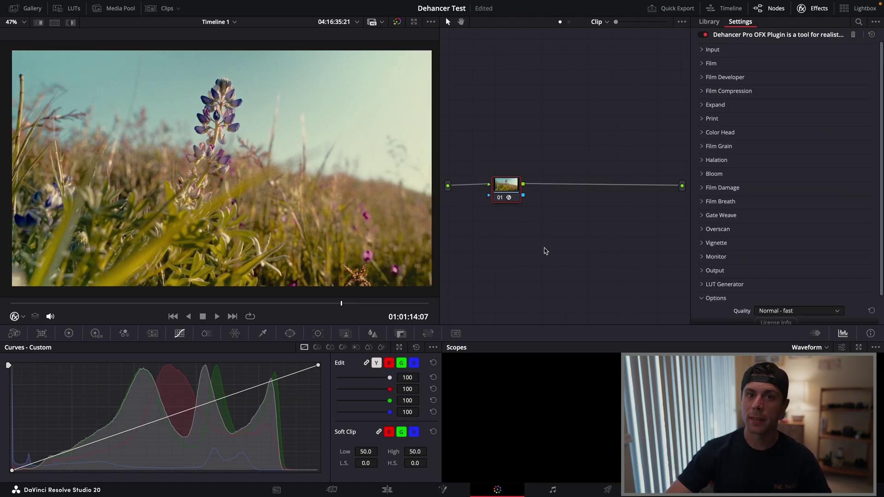
- Copy node 01's Dehancer grade from the lupine clip and paste it onto the seagull clip
mouse_move(506, 193)
left_mouse_down()
mouse_move(507, 150)
mouse_move(490, 190)
left_mouse_up()
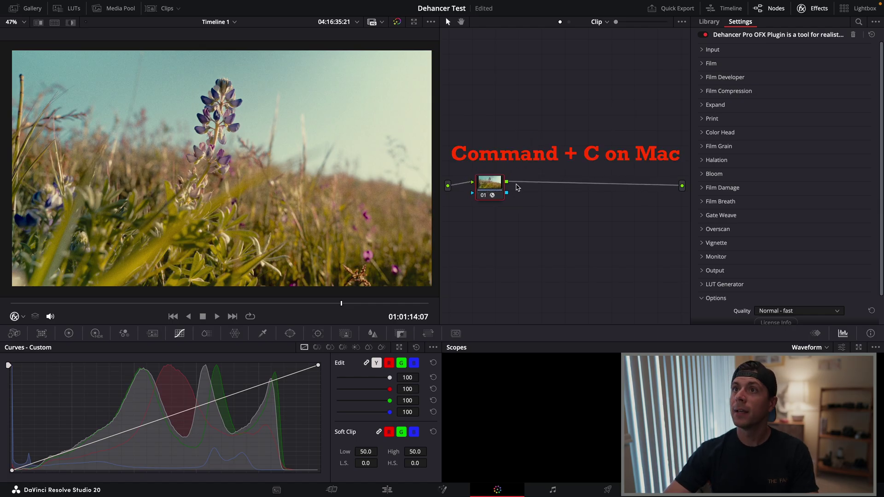
left_click(155, 8)
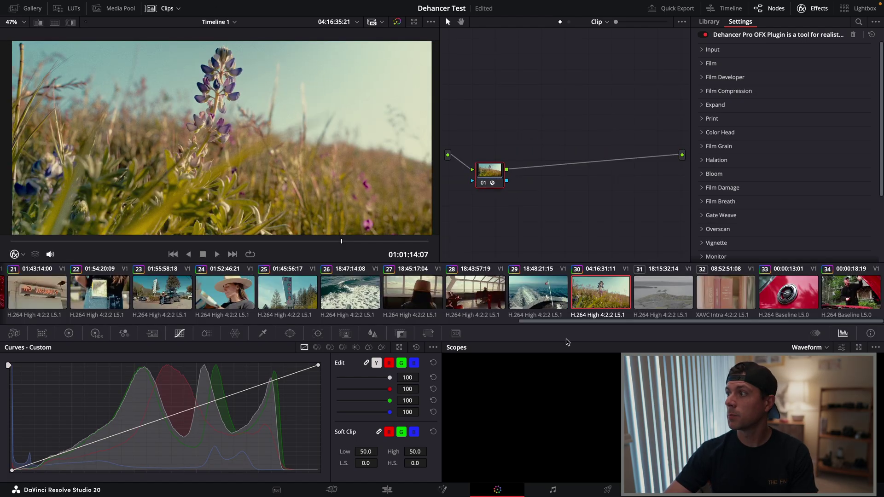
left_click(653, 306)
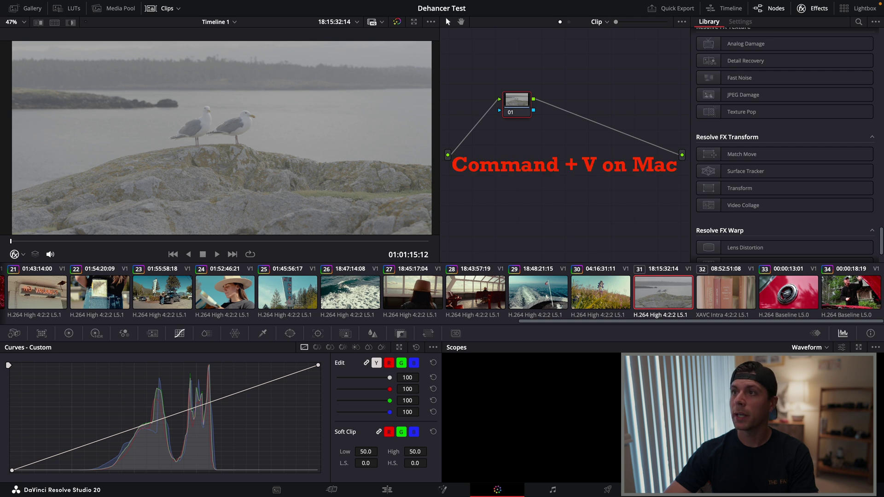
key("super+v")
left_click_drag(104, 242, 295, 245)
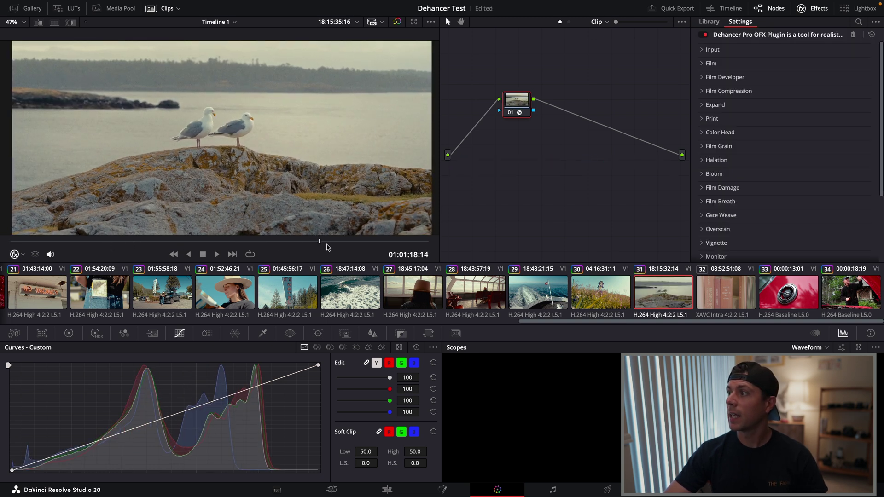
- Paste the same grade onto the book-spines clip, then step back to the lupine shot
key("Down")
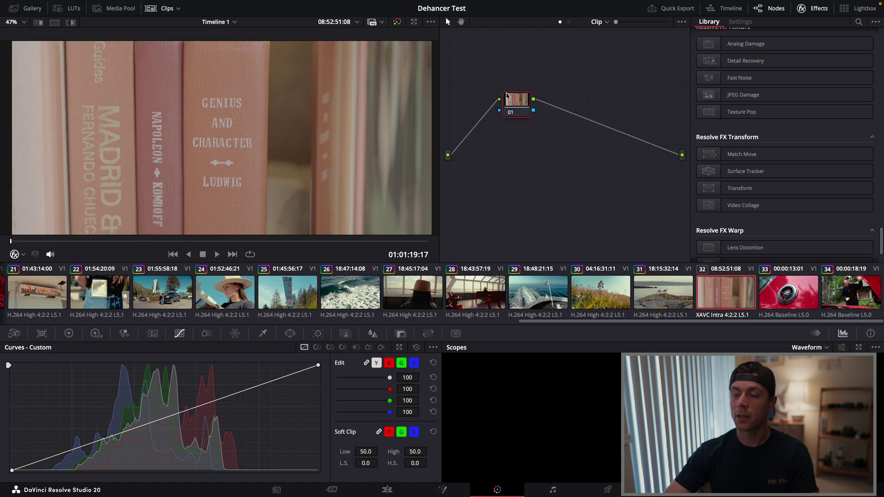
key("super+v")
left_click(670, 290)
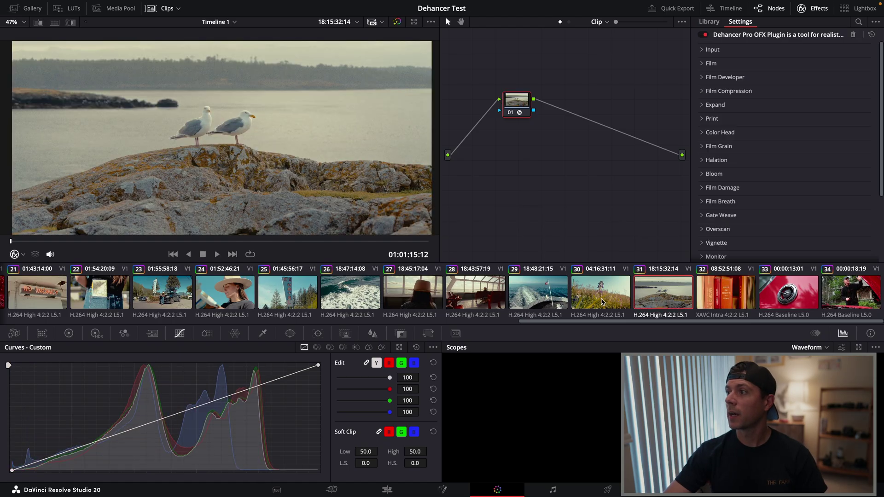
key("Up")
key("Down")
key("Down")
key("Up")
key("Up")
left_click_drag(497, 174, 495, 150)
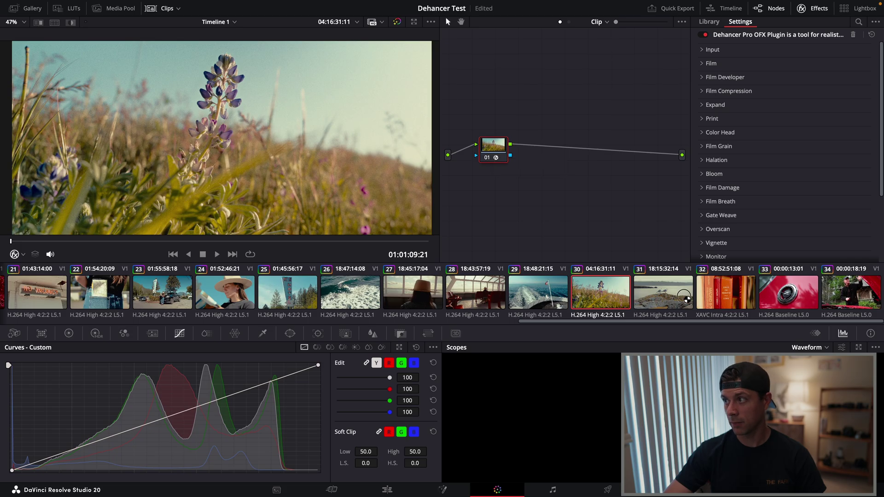
- Move to the red car clip and drop Dehancer Pro 7.3.1 from Film Emulation onto node 01
left_click(687, 297)
left_click(726, 299)
left_click(760, 306)
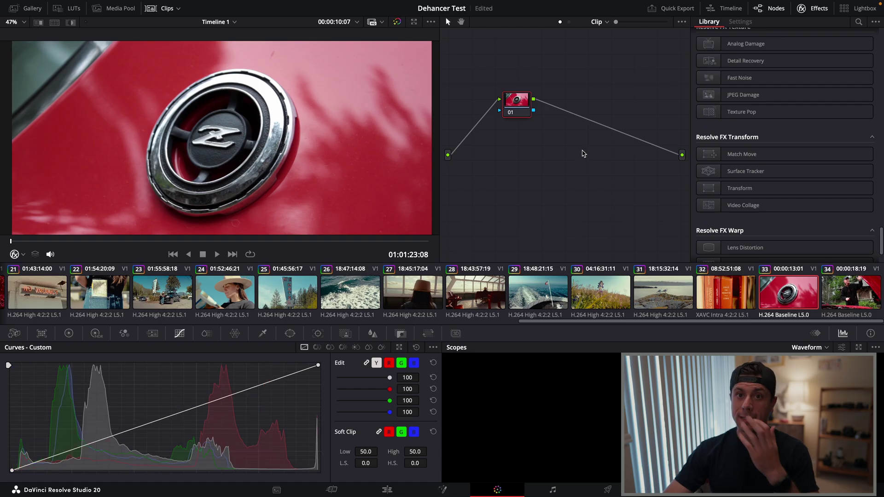
left_click_drag(516, 104, 480, 154)
scroll(765, 198, "down", 3)
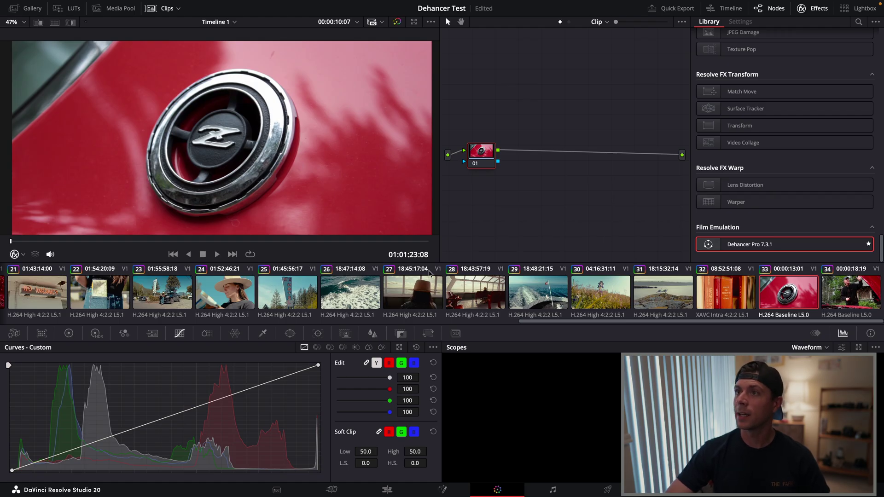
left_click_drag(83, 241, 149, 241)
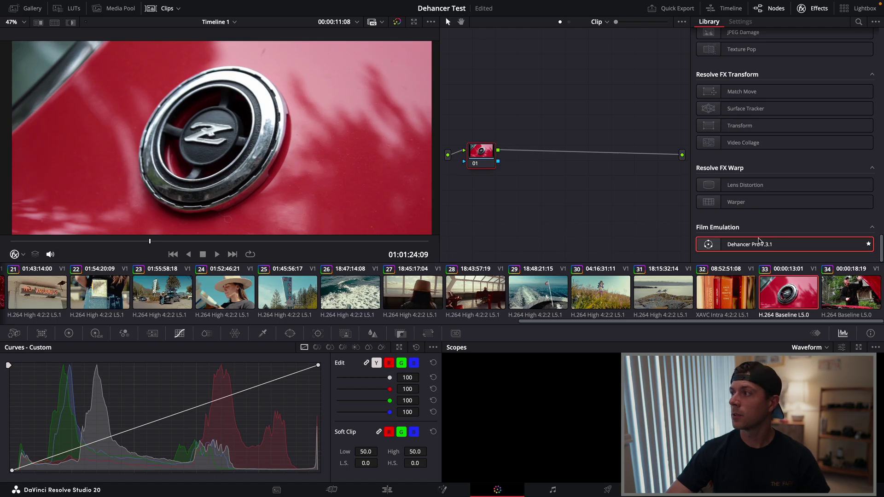
left_click_drag(755, 245, 485, 161)
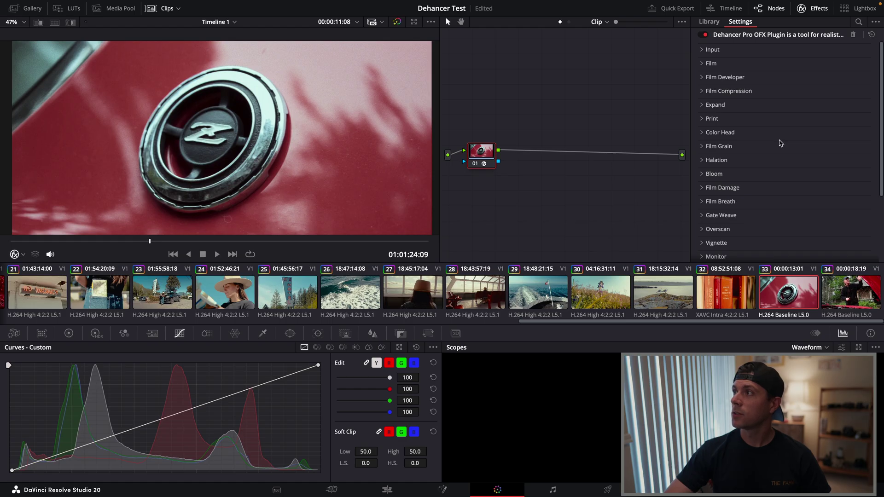
- Keep the Dehancer Input source color space at Rec.709
left_click(705, 50)
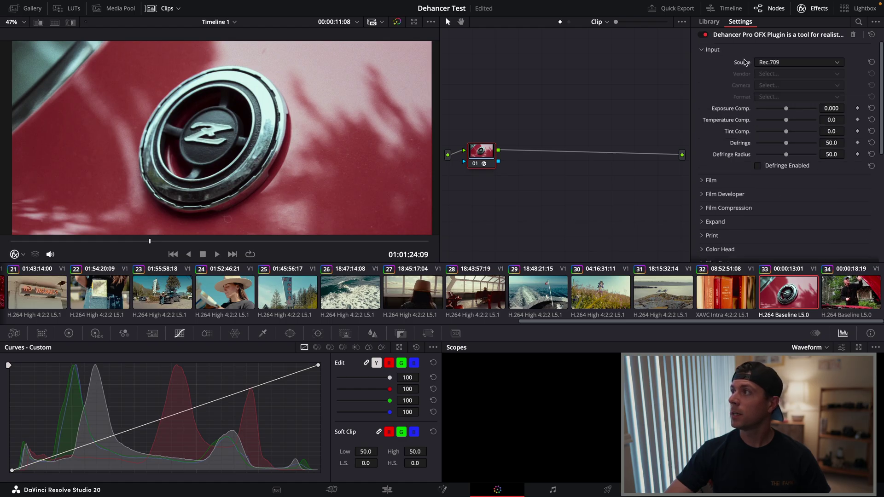
left_click(778, 64)
left_click(779, 75)
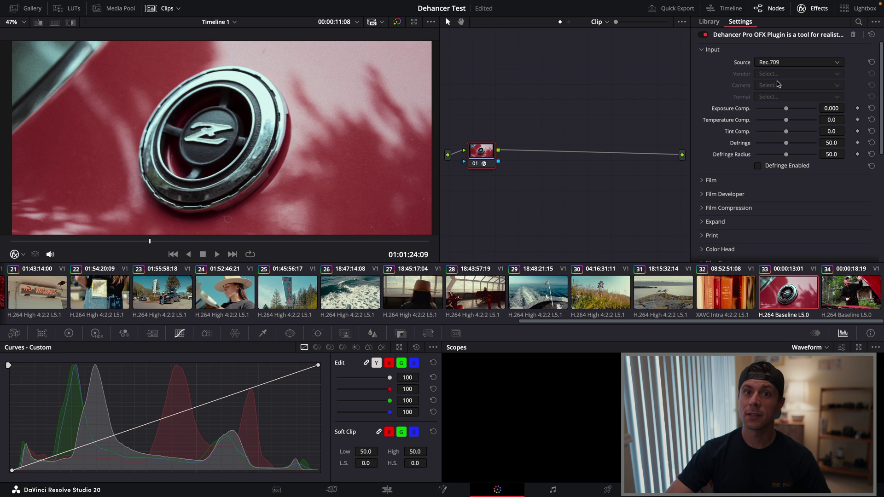
- Choose Kodak Vision3 250D as the film stock profile
scroll(767, 125, "down", 3)
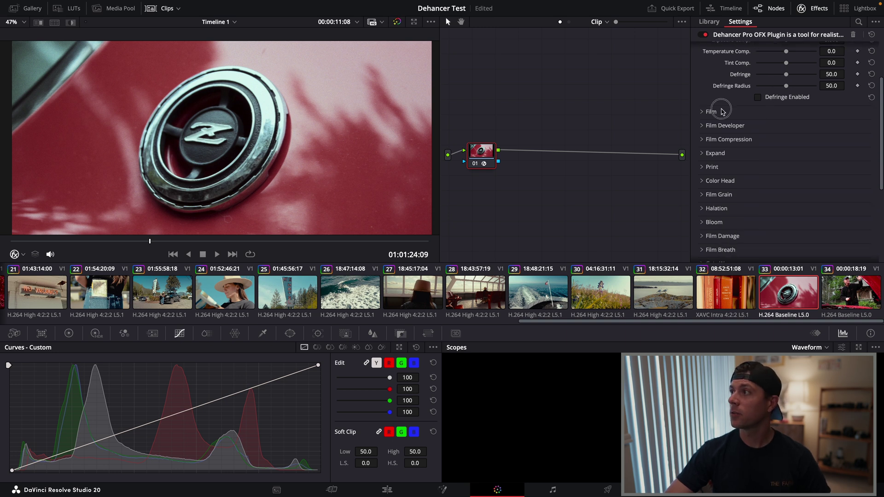
left_click(723, 112)
left_click(799, 124)
left_click(805, 208)
left_click(725, 162)
- Expand Film Compression to show Impact 60, White Point 100 and Tonal Range 30
scroll(727, 167, "down", 3)
left_click(727, 161)
scroll(818, 133, "down", 2)
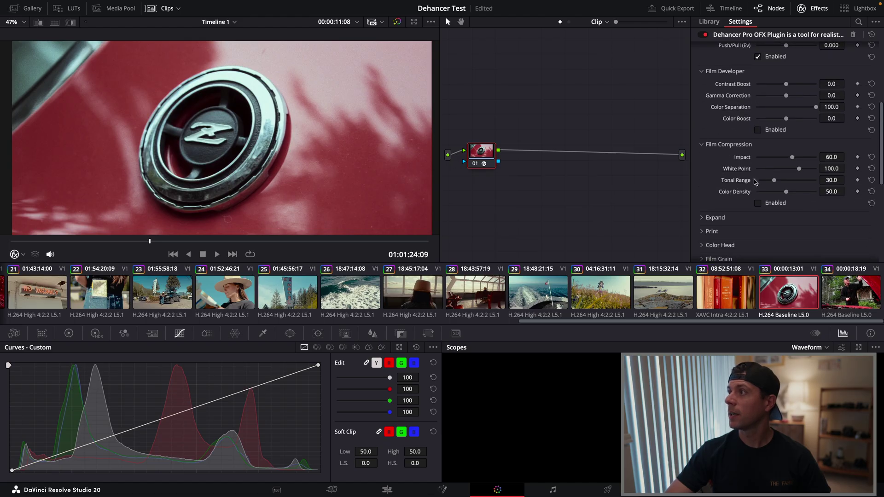